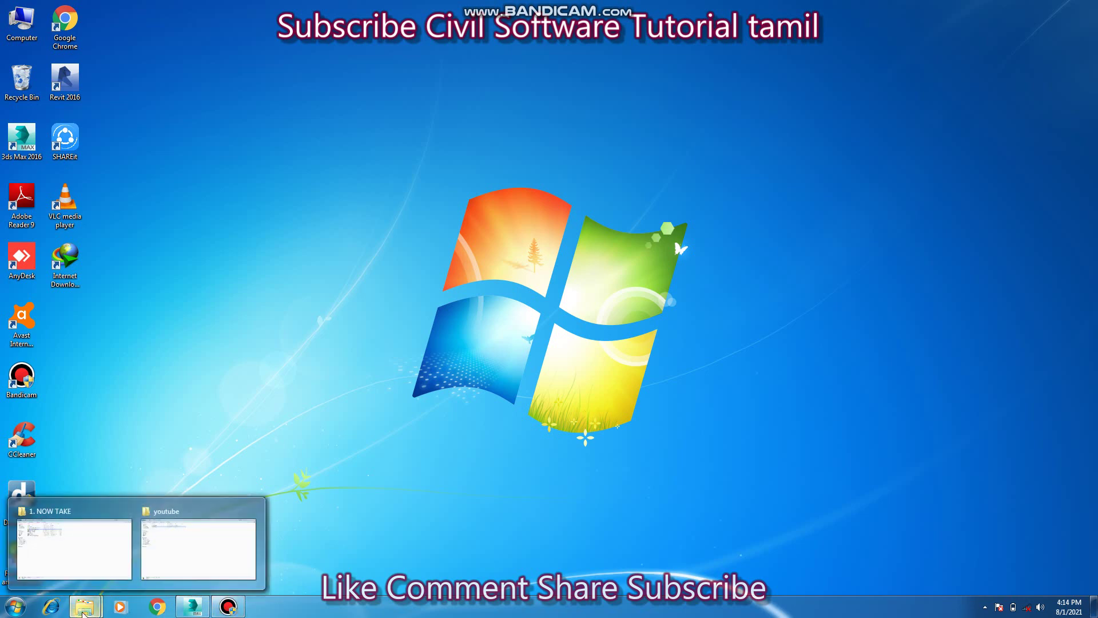
Step: Open the uPVC Sliding Door Generator v2.0 folder from the 1. NOW TAKE Explorer window
left_click(88, 582)
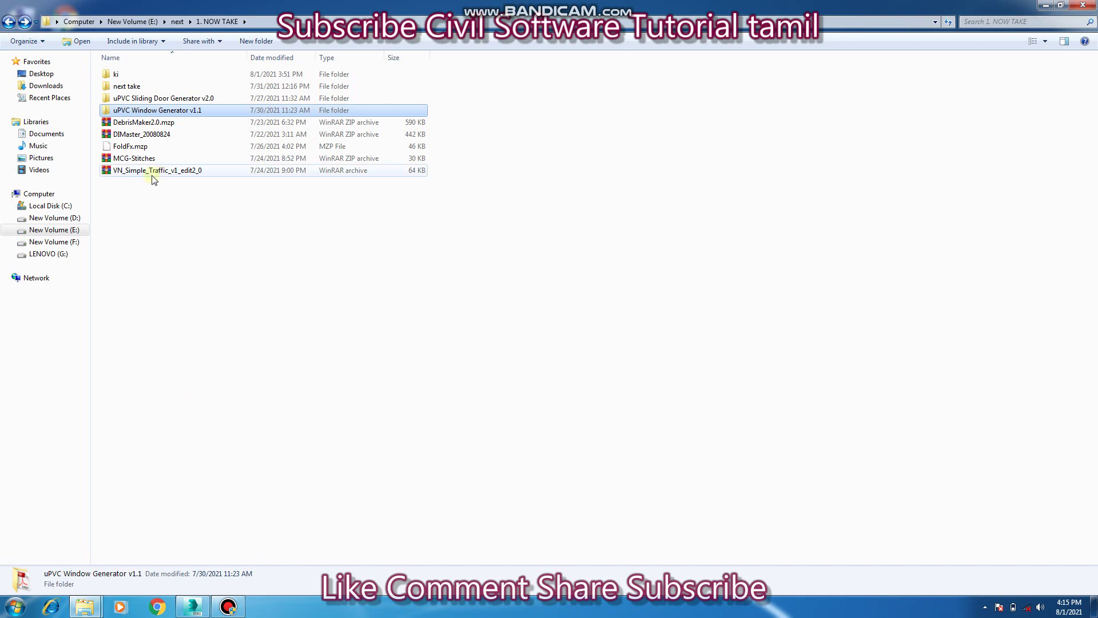
left_click(173, 102)
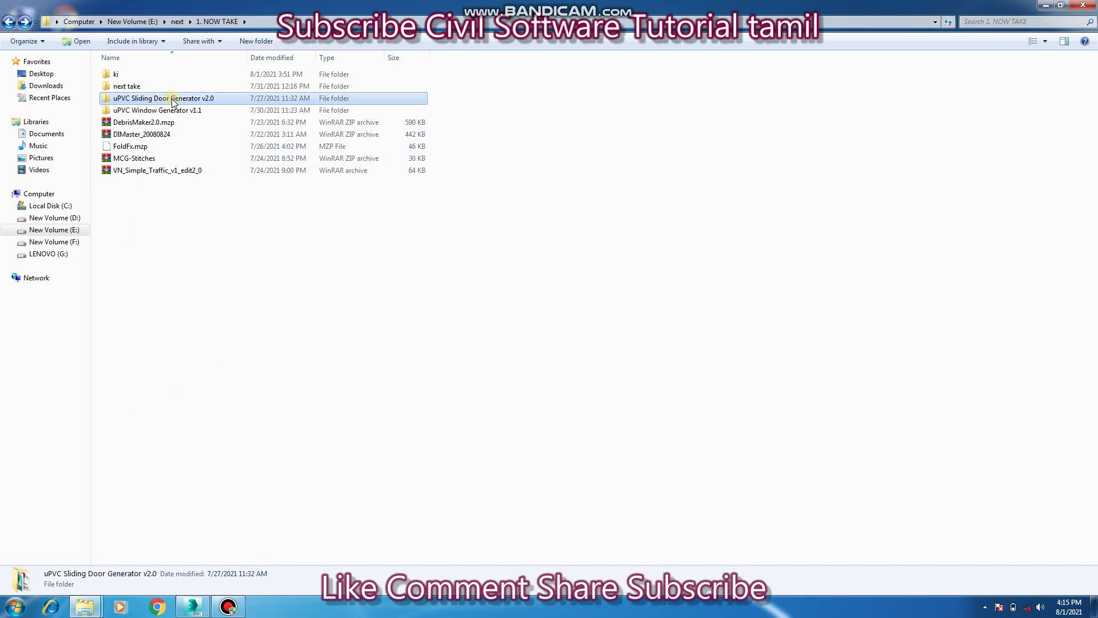
double_click(173, 100)
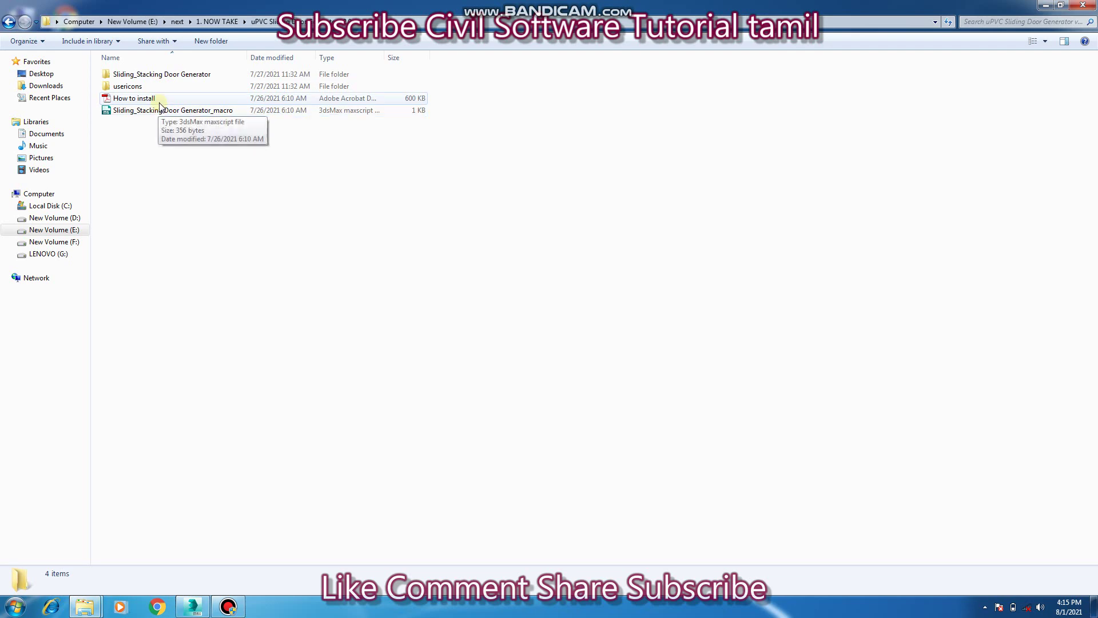
Step: Read the install steps in How to install.pdf, then close Adobe Reader
double_click(162, 101)
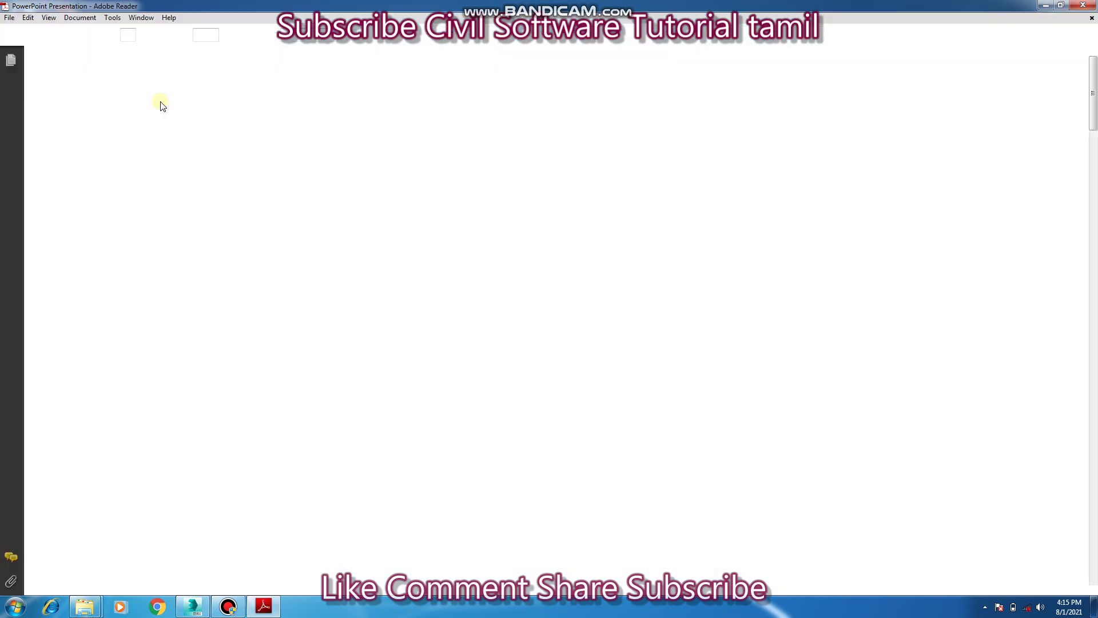
scroll(421, 294, "down", 2)
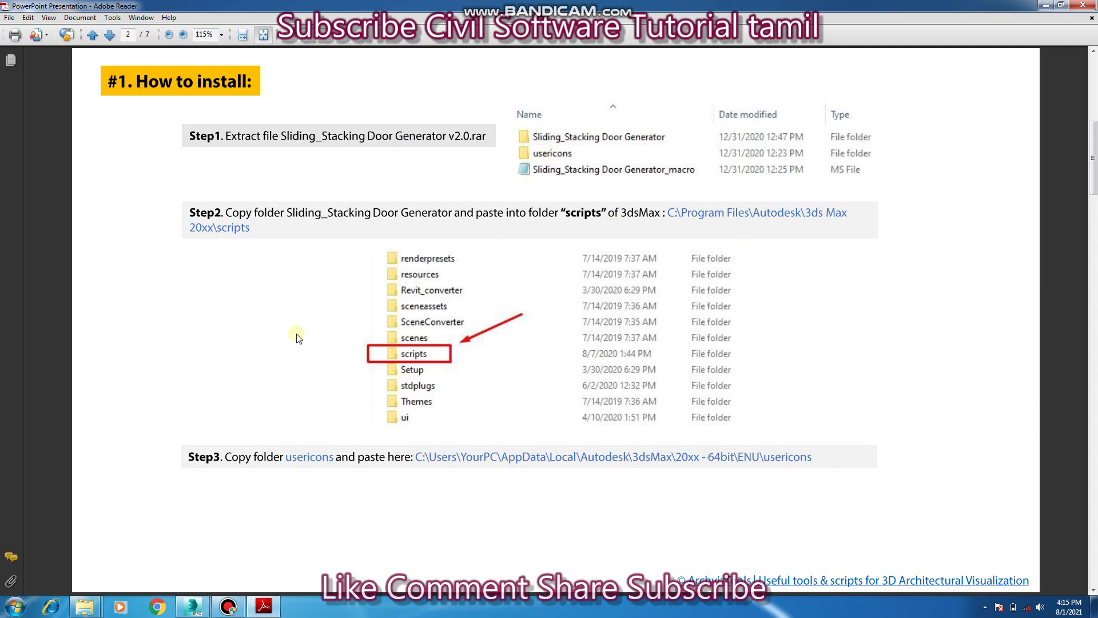
left_click(682, 183)
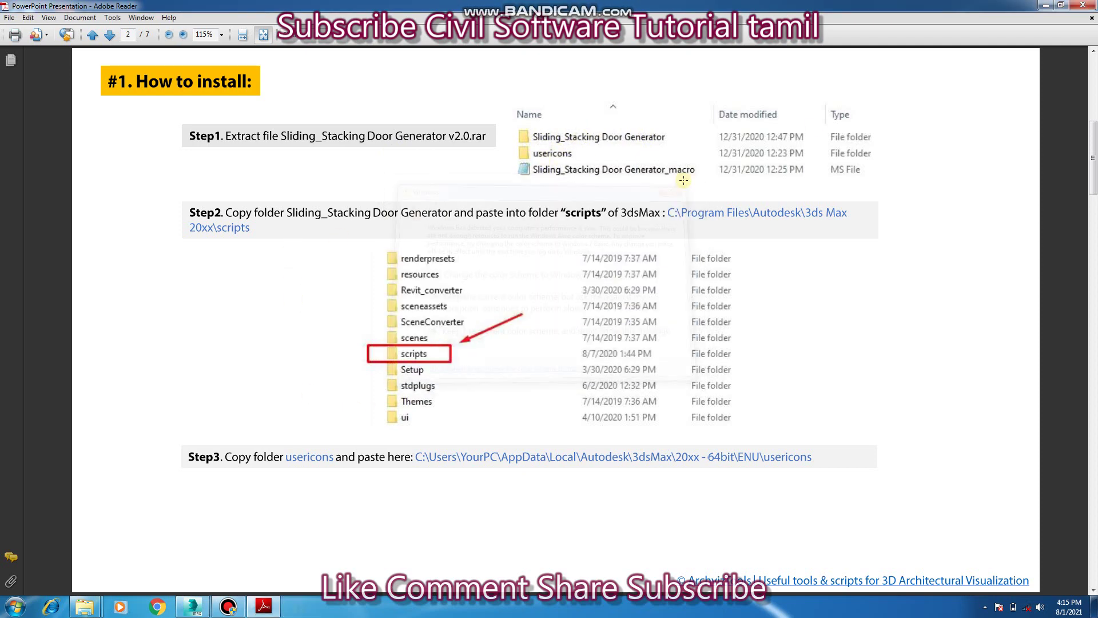
left_click(1082, 5)
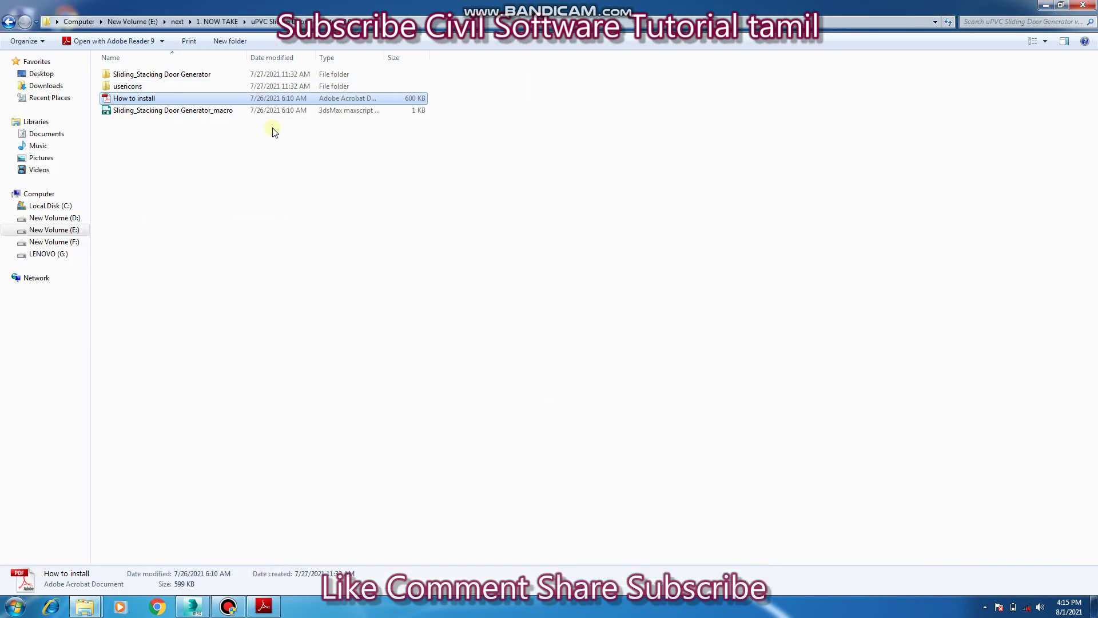
Step: Copy the Sliding_Stacking Door Generator folder
left_click(175, 80)
right_click(174, 80)
left_click(203, 273)
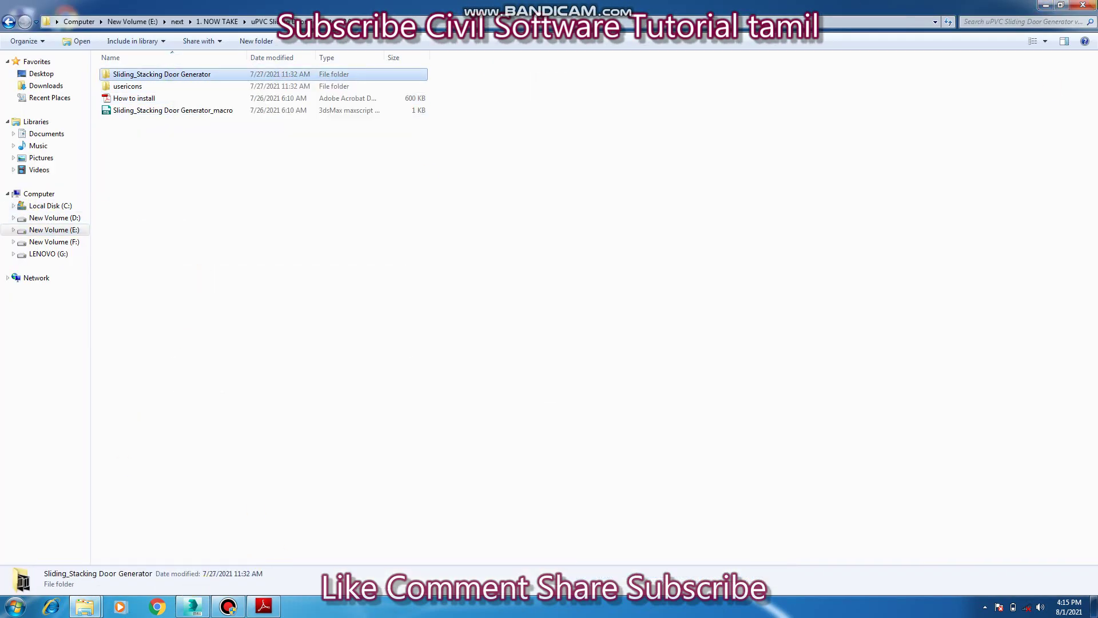
Step: Browse to C:\Program Files\Autodesk\3ds Max 2016\scripts
left_click(1047, 5)
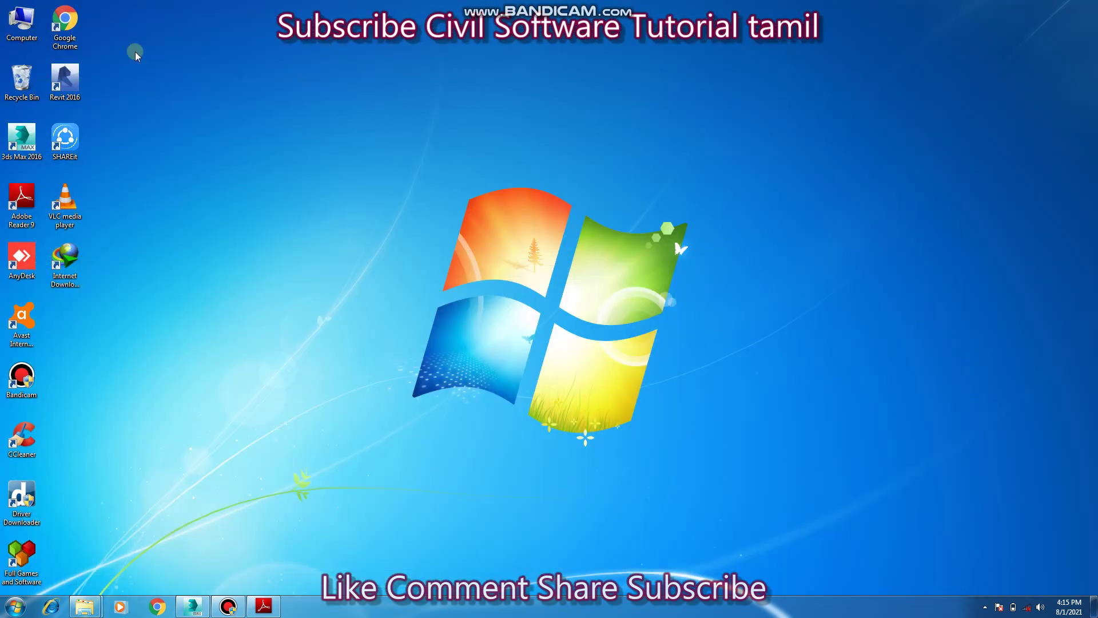
double_click(22, 23)
double_click(160, 95)
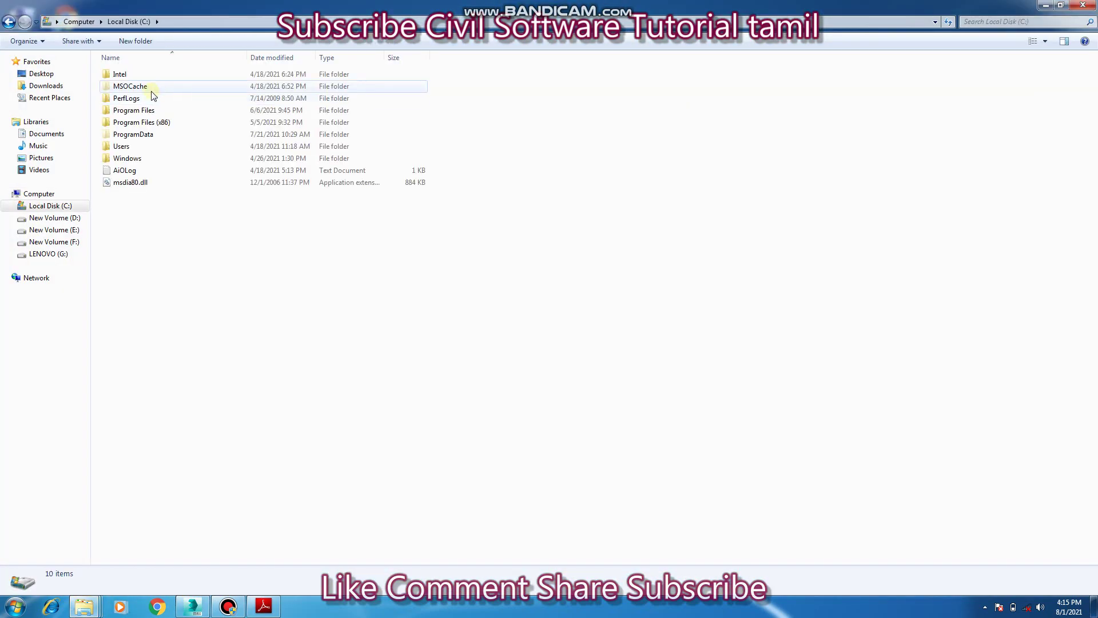
double_click(150, 112)
double_click(135, 76)
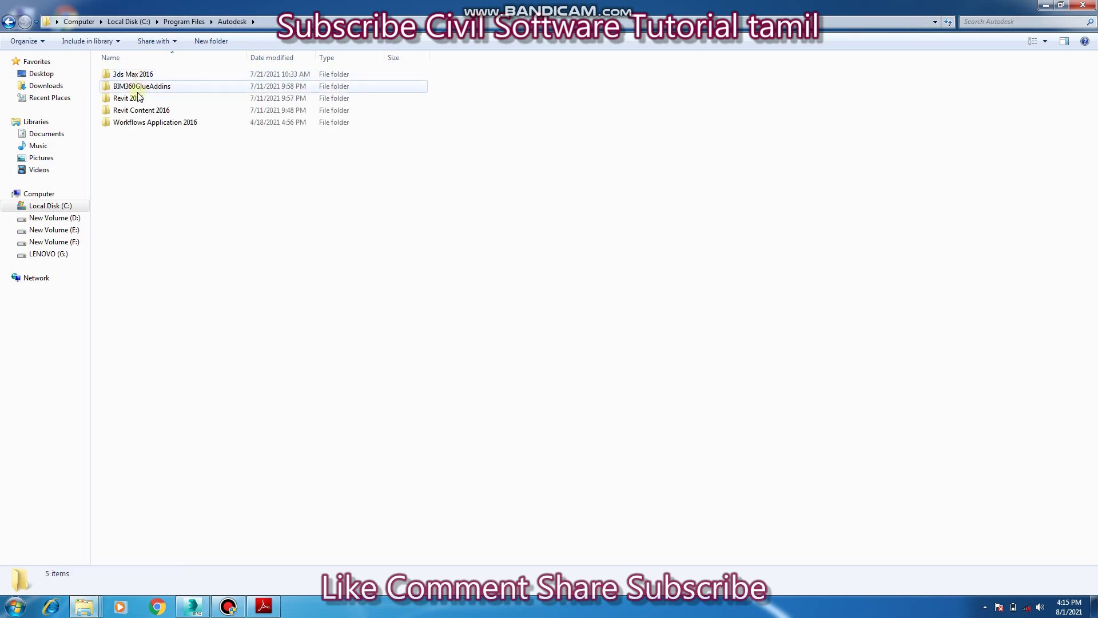
double_click(135, 76)
scroll(175, 378, "down", 1)
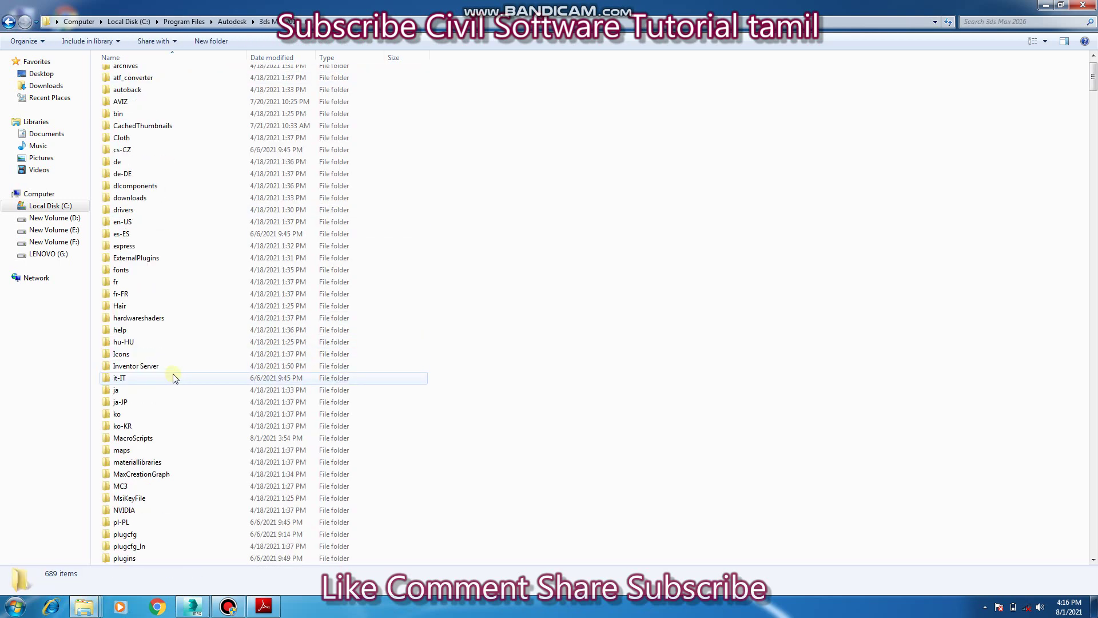
key("s")
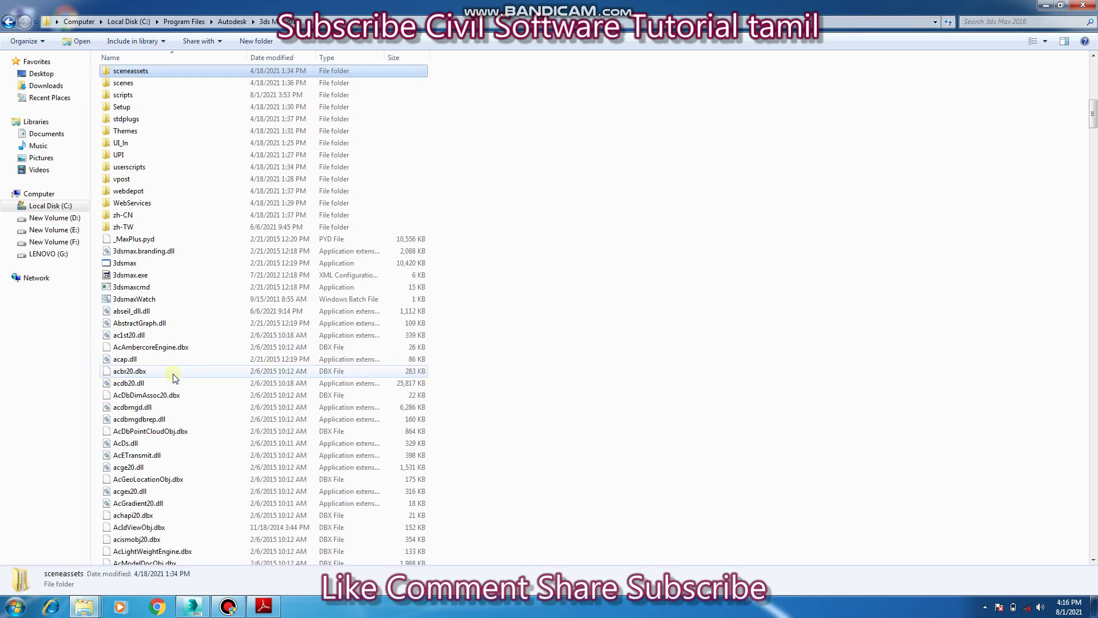
key("s")
key("s")
key("Return")
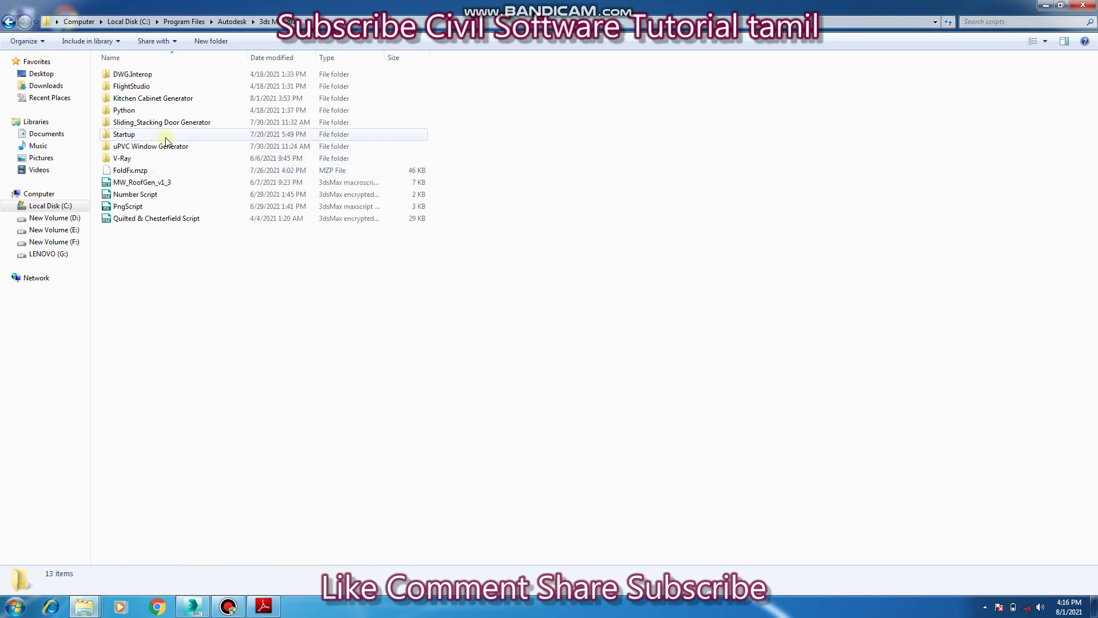
Step: Paste the generator folder there, merging and replacing all existing files
right_click(232, 340)
left_click(270, 419)
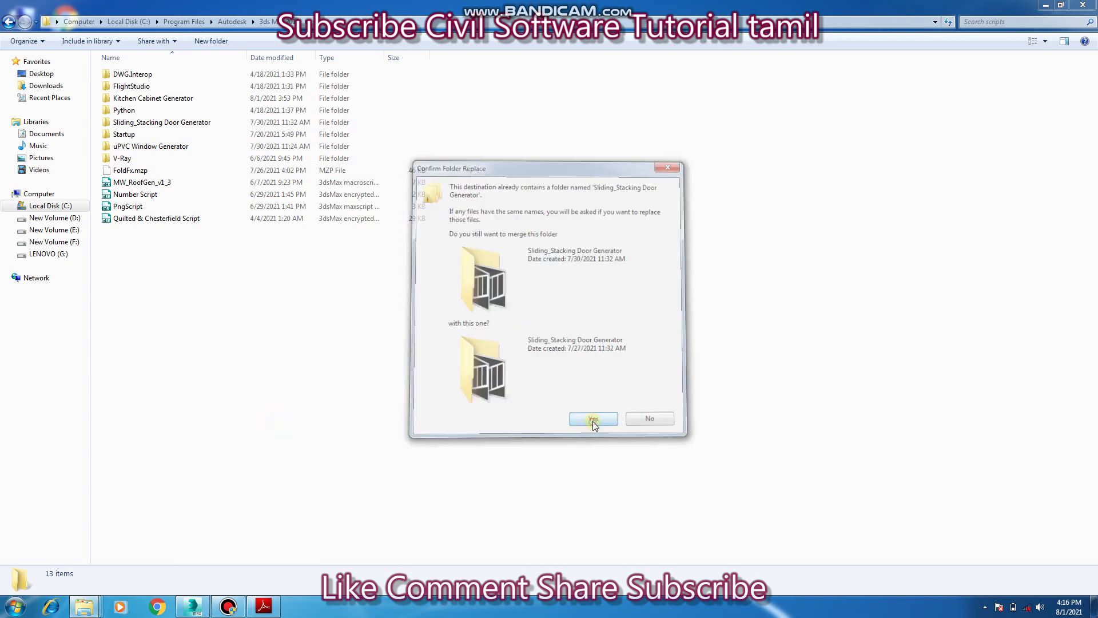
left_click(595, 421)
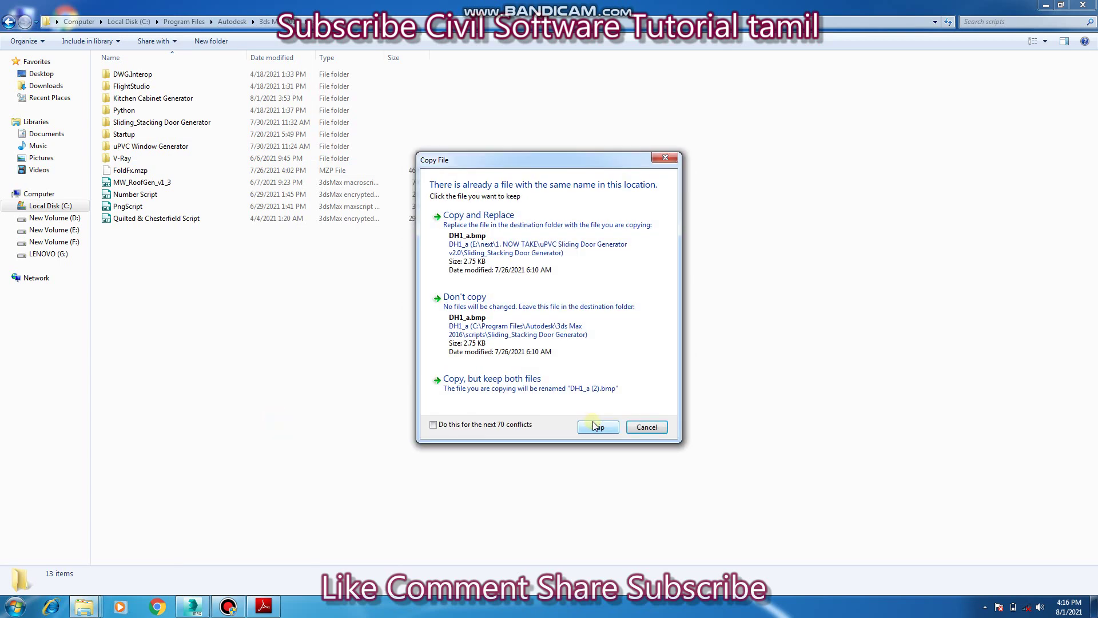
left_click(452, 426)
left_click(489, 246)
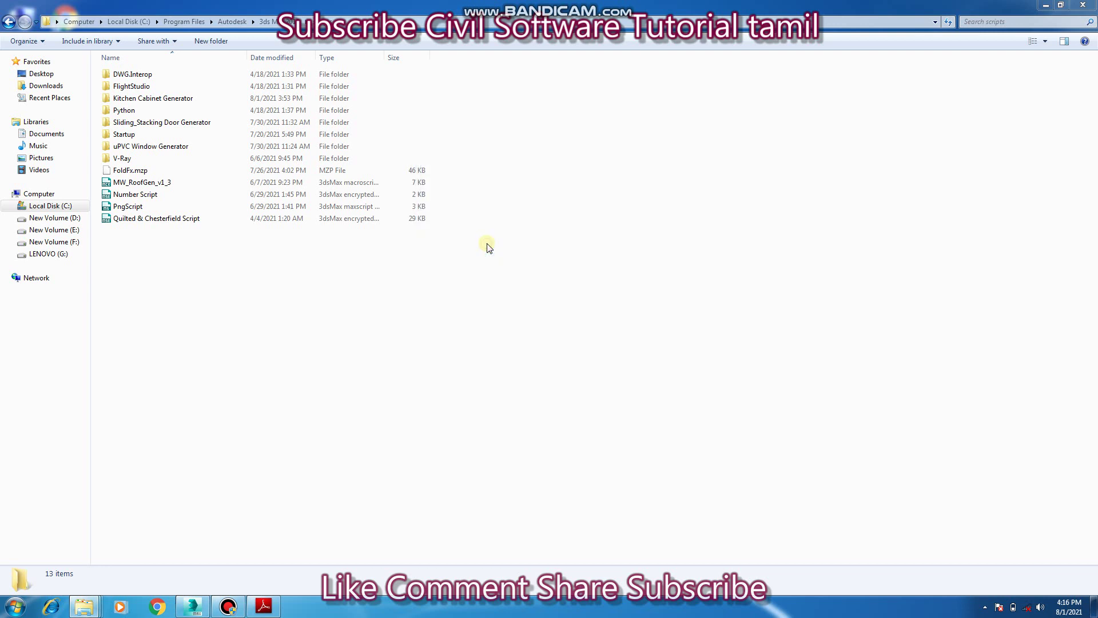
left_click(1091, 8)
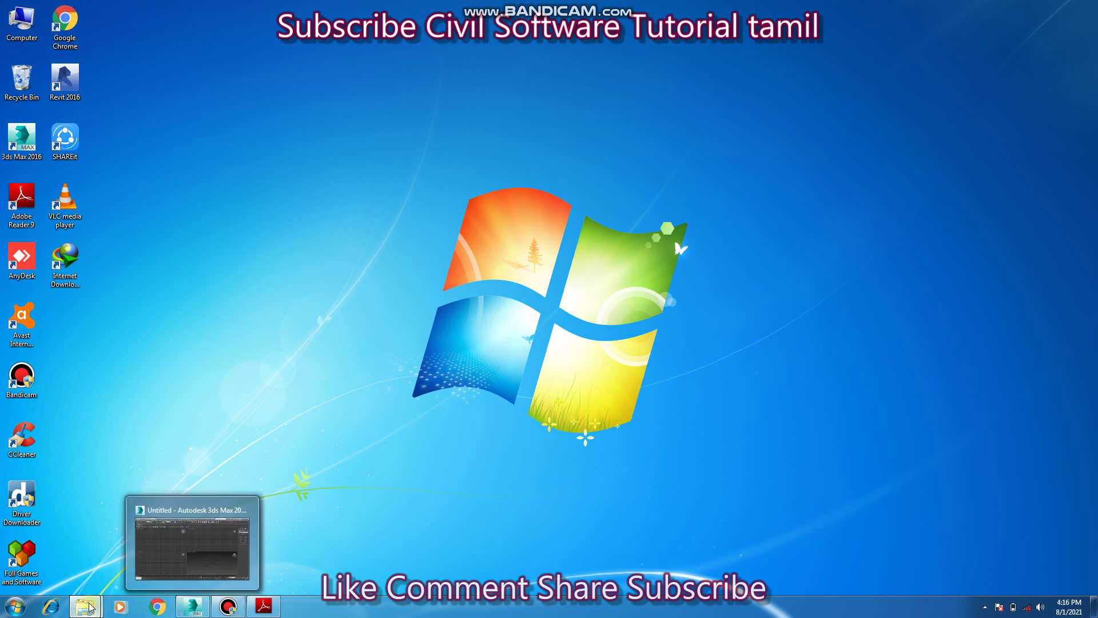
Step: Copy the usericons folder from the uPVC Sliding Door Generator folder
mouse_move(84, 606)
left_click(95, 558)
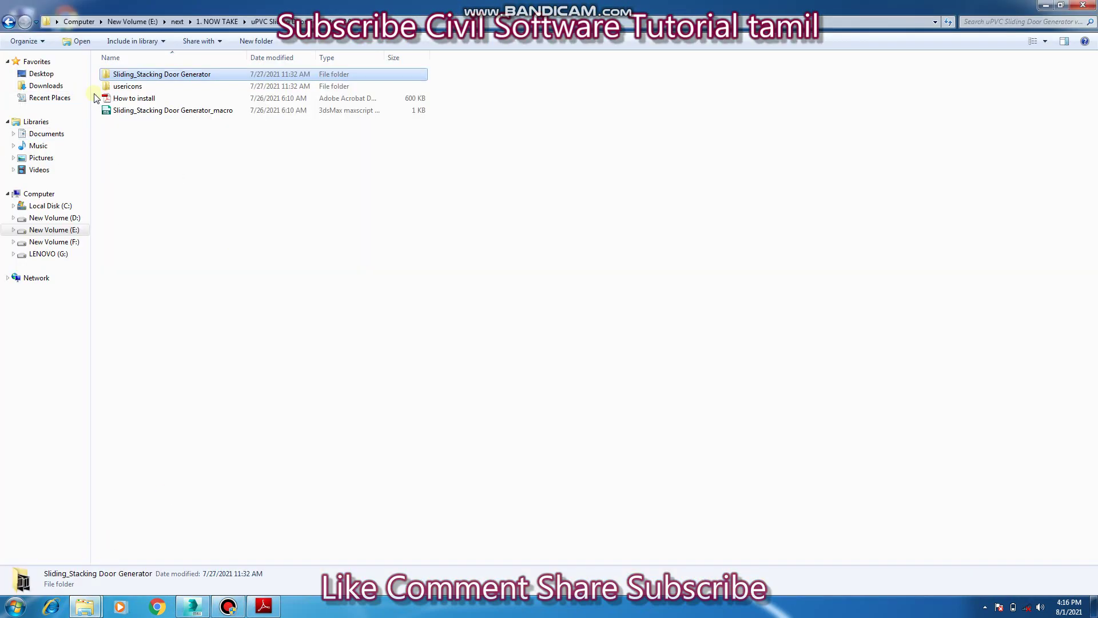
left_click(123, 92)
right_click(123, 94)
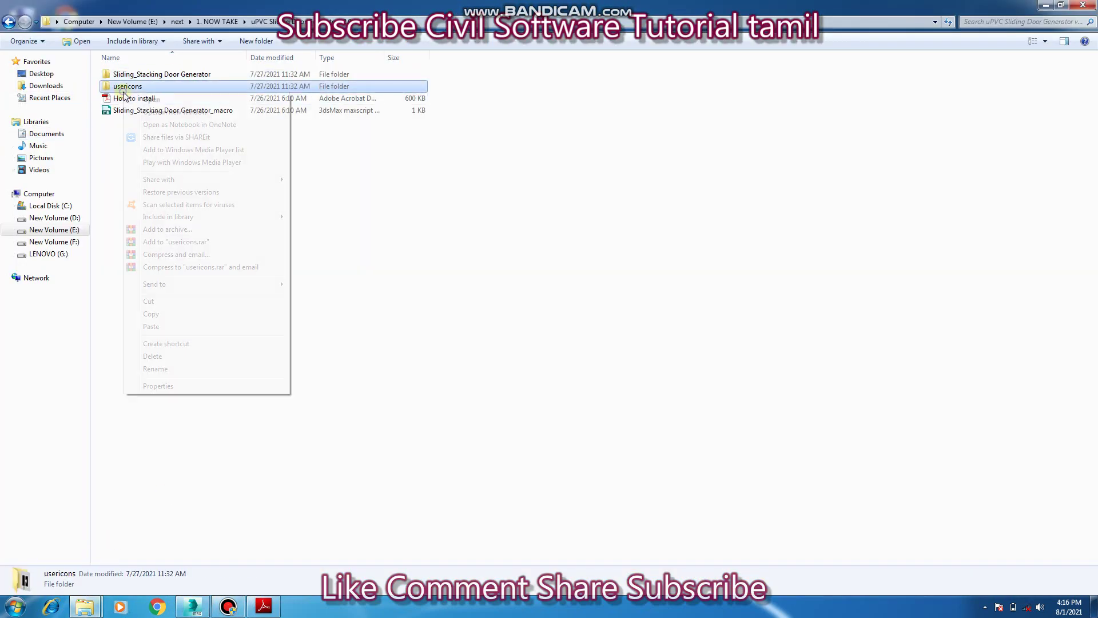
left_click(157, 315)
Step: Browse to the user's AppData\Local\Autodesk\3dsMax\2016 - 64bit\ENU folder
left_click(1047, 5)
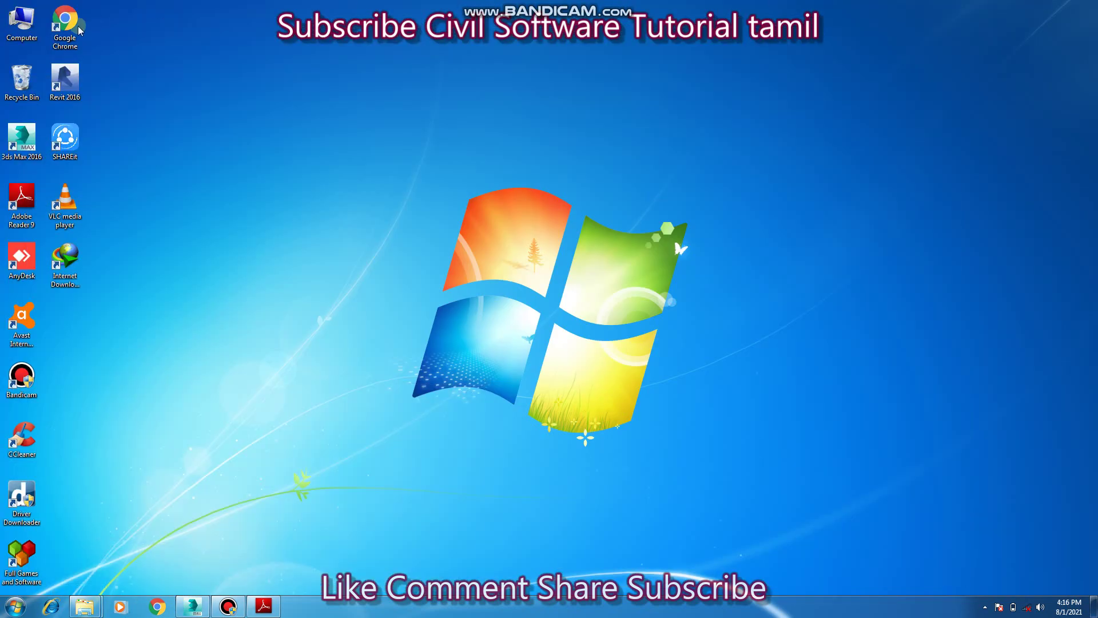
double_click(21, 23)
double_click(163, 98)
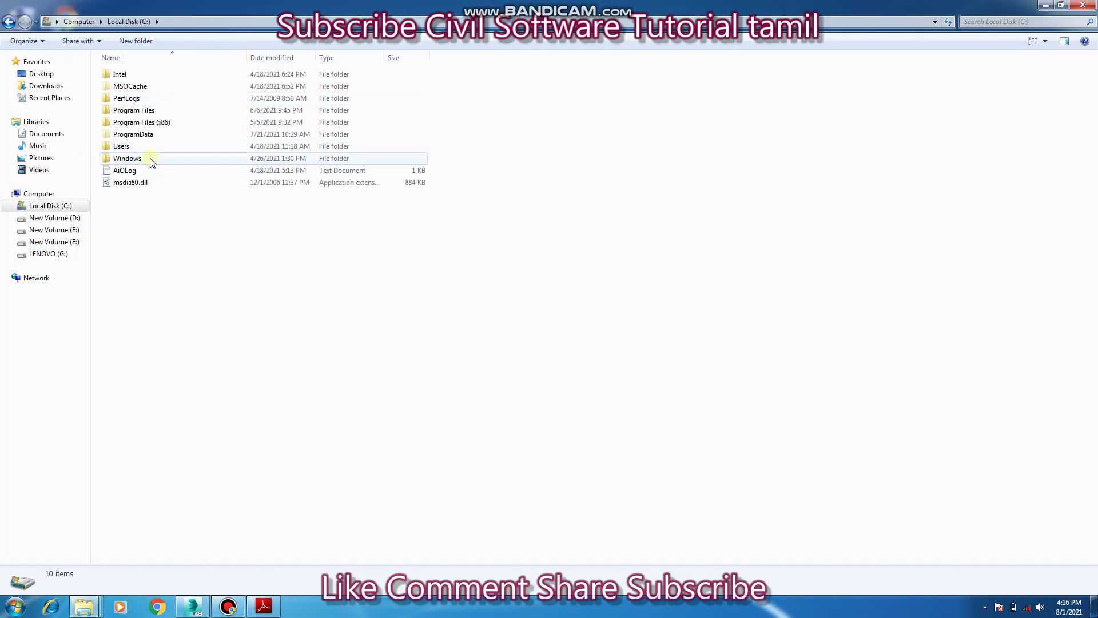
double_click(151, 146)
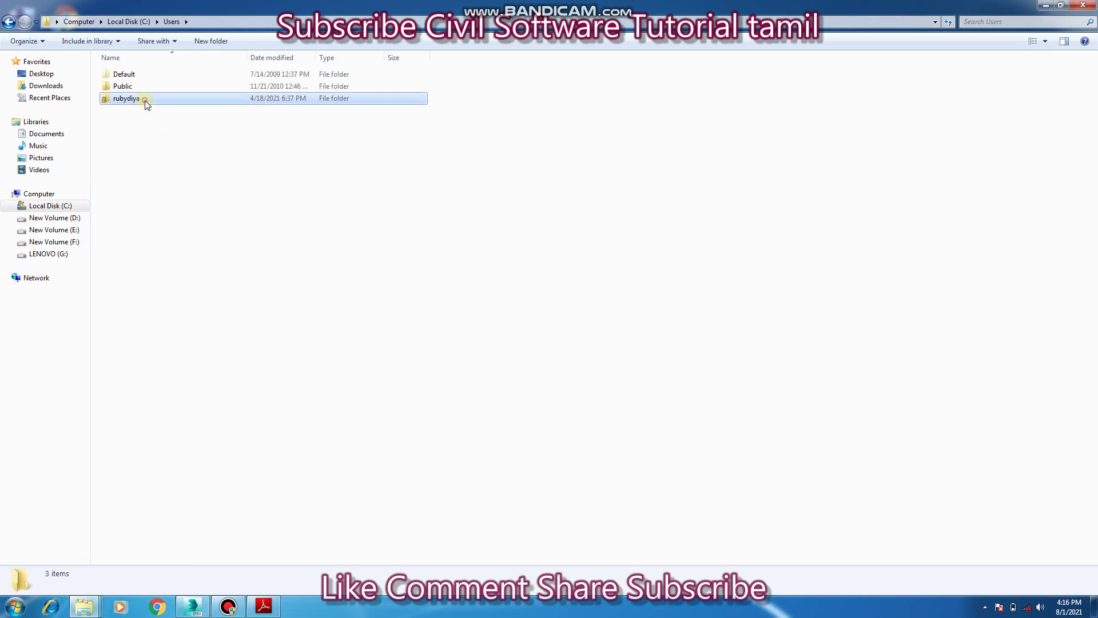
double_click(146, 100)
double_click(137, 86)
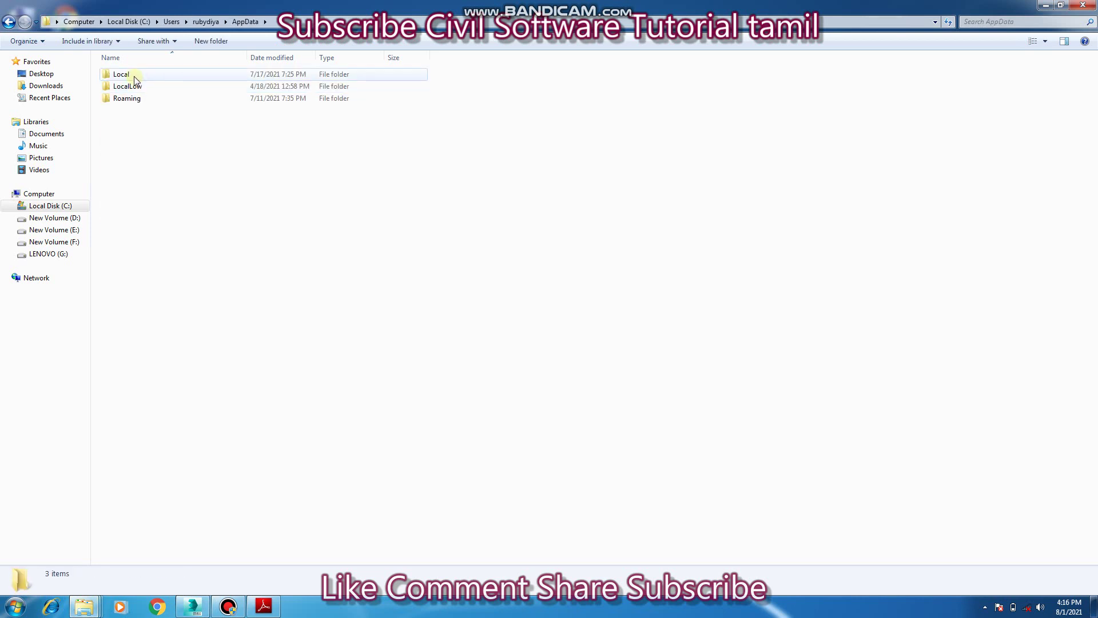
left_click(133, 76)
double_click(134, 76)
double_click(135, 86)
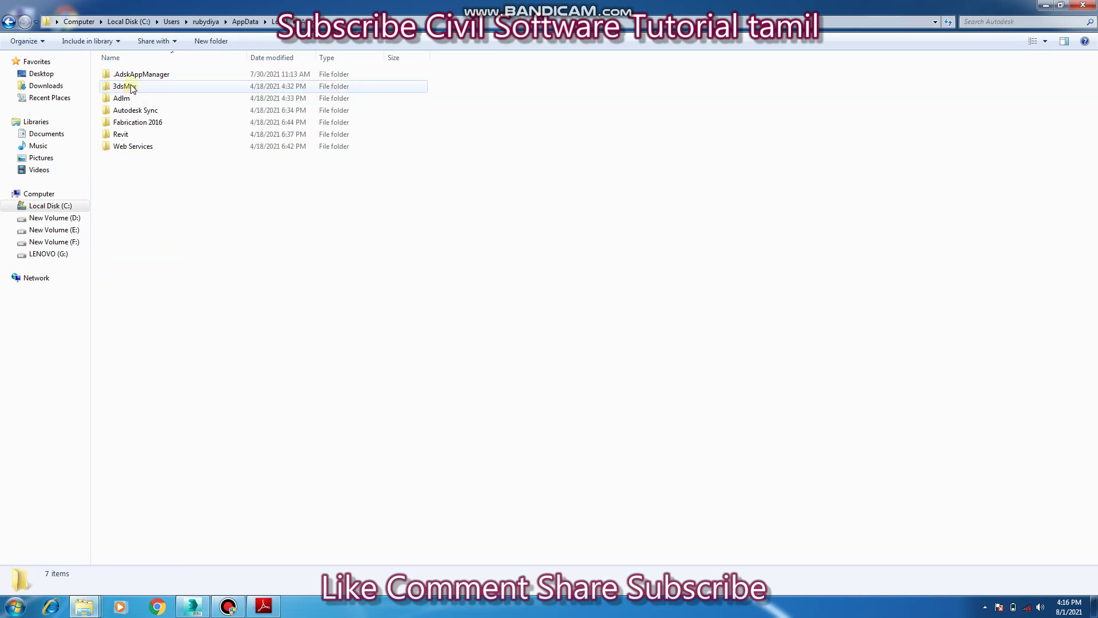
double_click(135, 86)
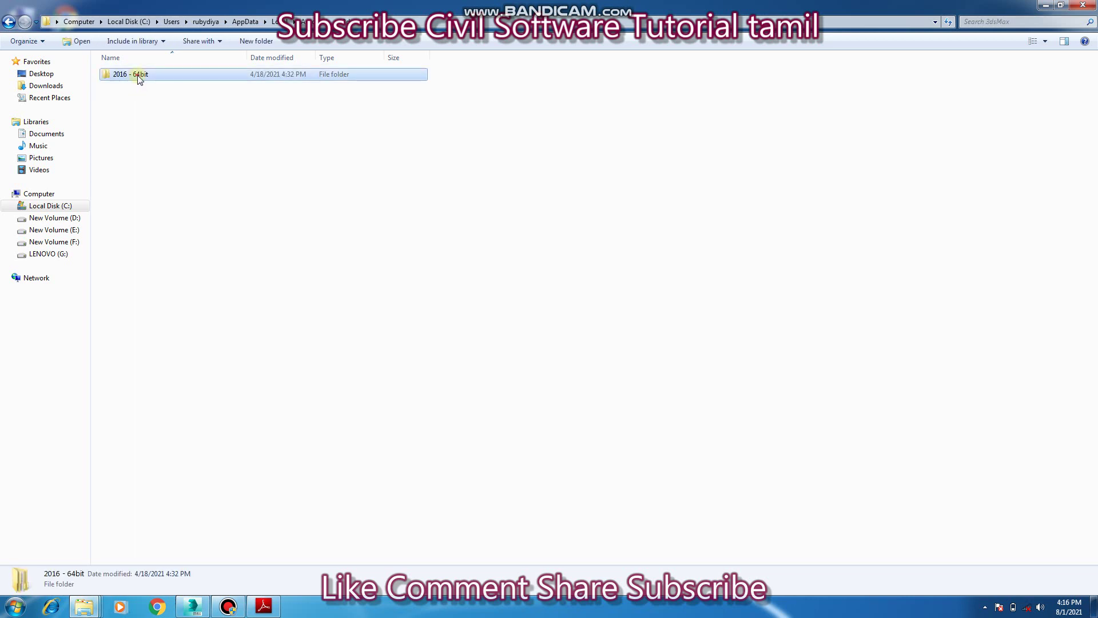
double_click(136, 75)
Step: Paste usericons into ENU, replacing the Sliding_Stacking_Door_Generator_24a.bmp icon
right_click(548, 221)
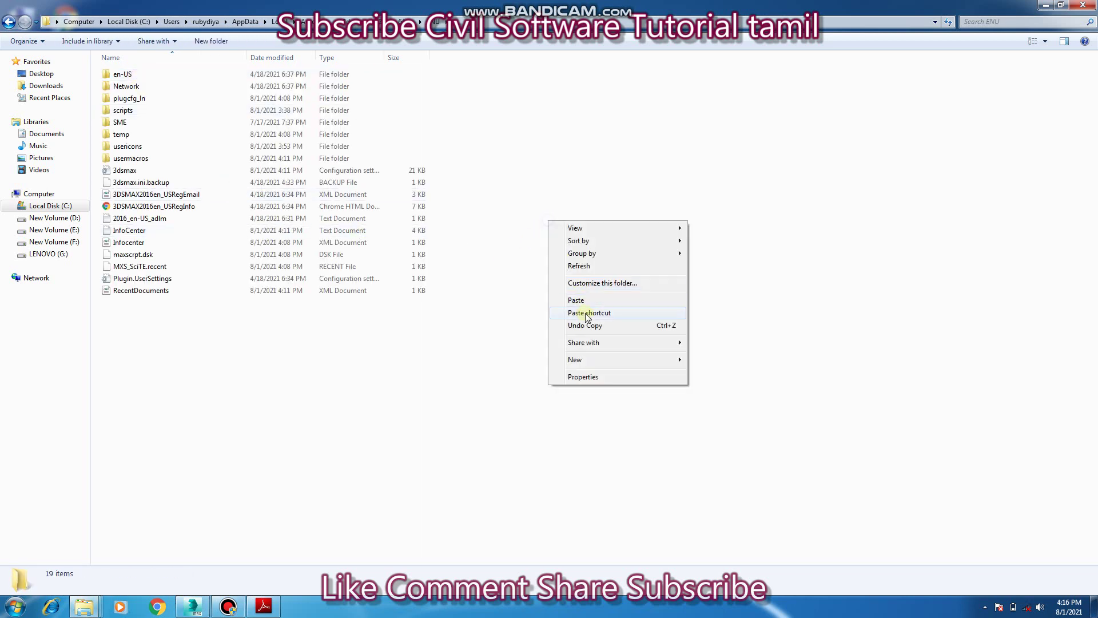
left_click(579, 300)
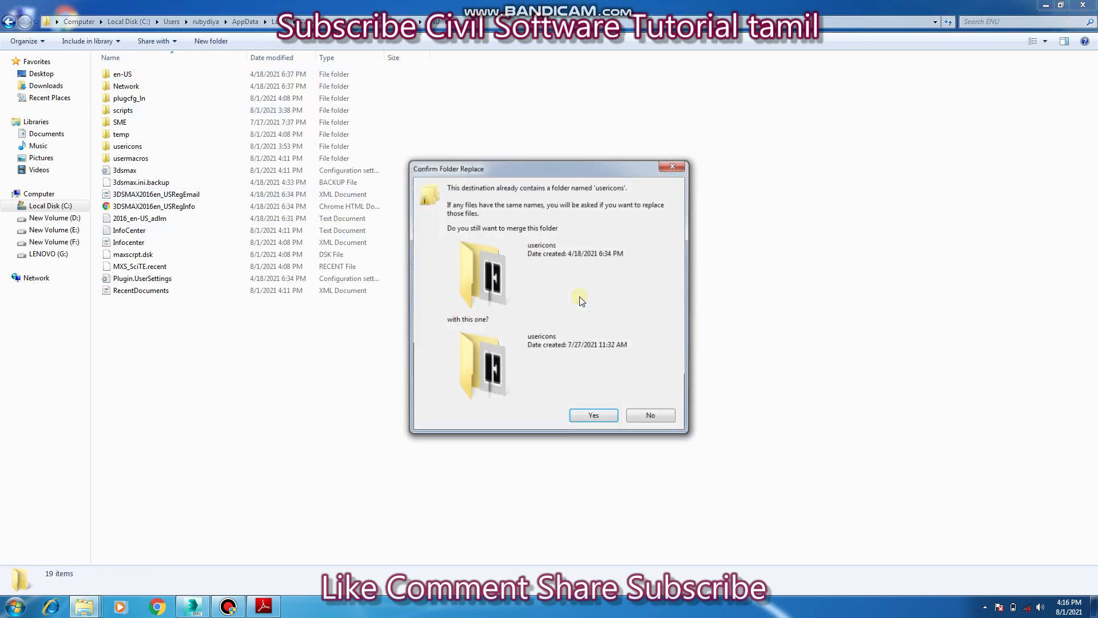
left_click(580, 414)
left_click(505, 226)
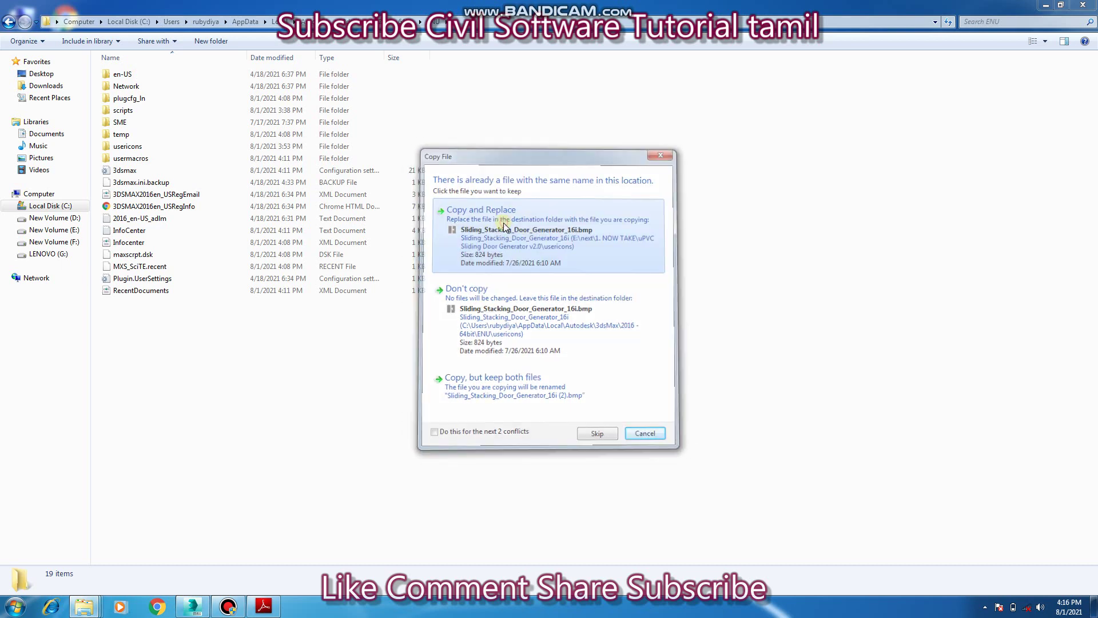
left_click(503, 226)
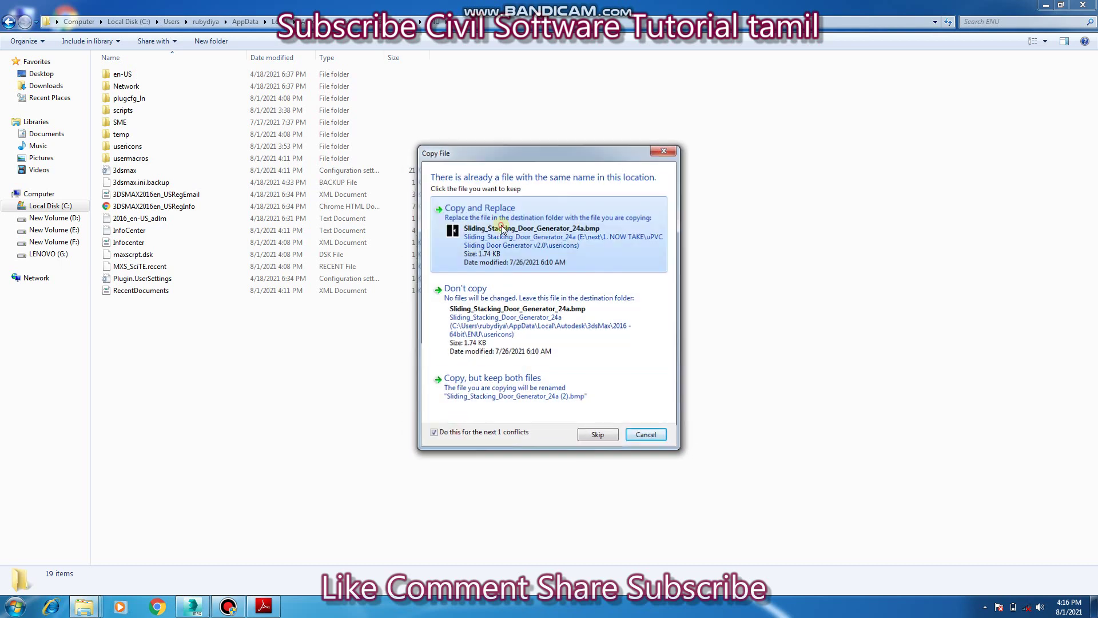
left_click(1083, 5)
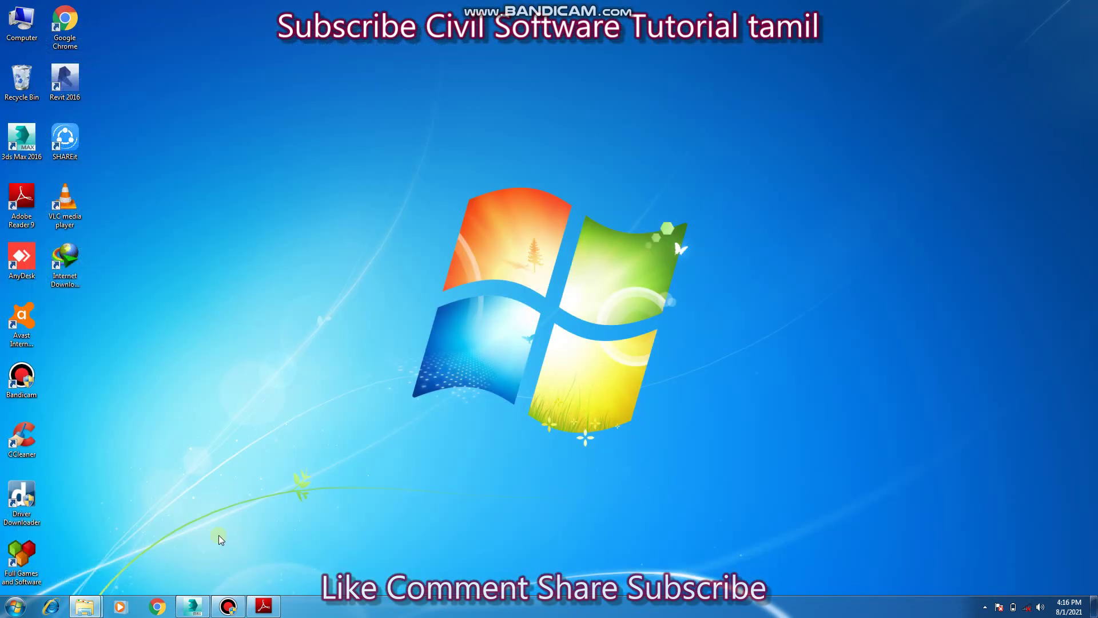
mouse_move(84, 606)
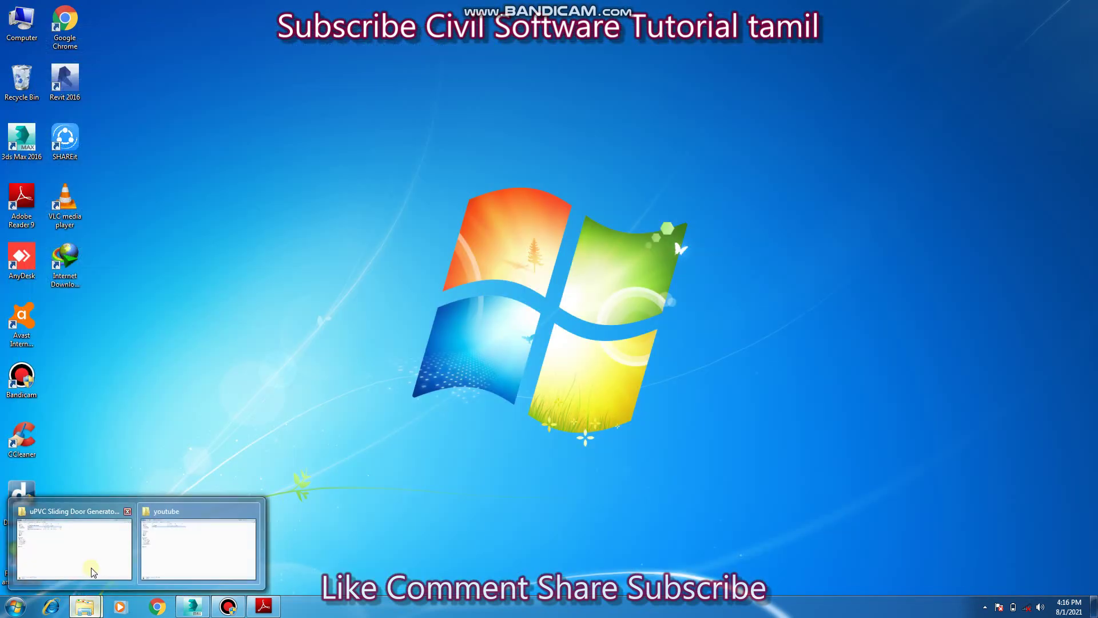
Step: Copy the Sliding_Stacking Door Generator_macro file
left_click(88, 565)
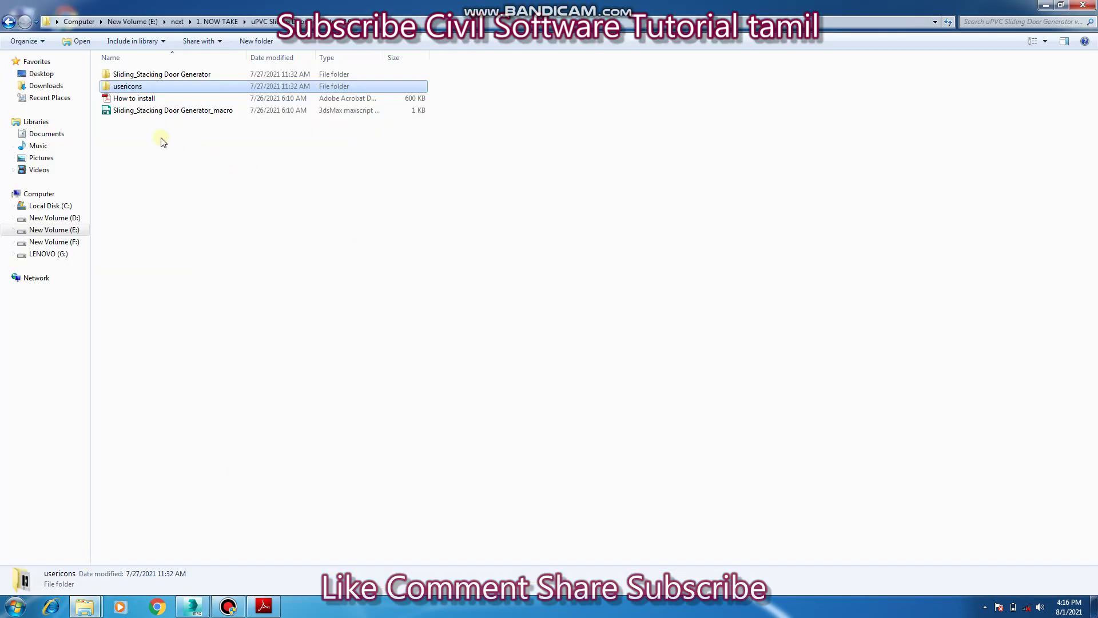
left_click(134, 112)
right_click(134, 112)
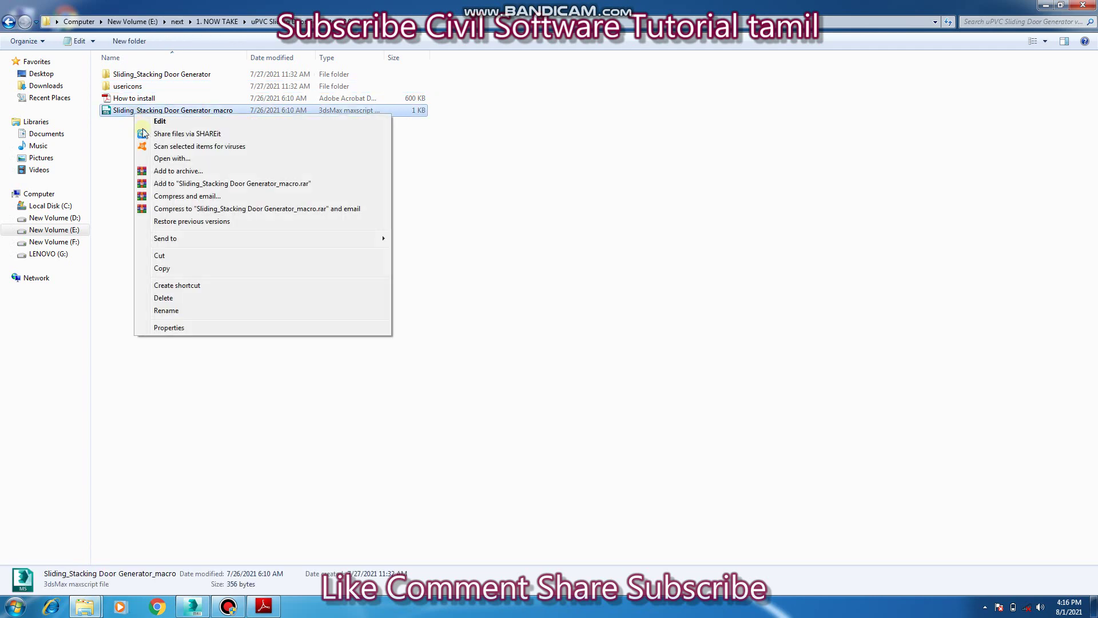
left_click(177, 269)
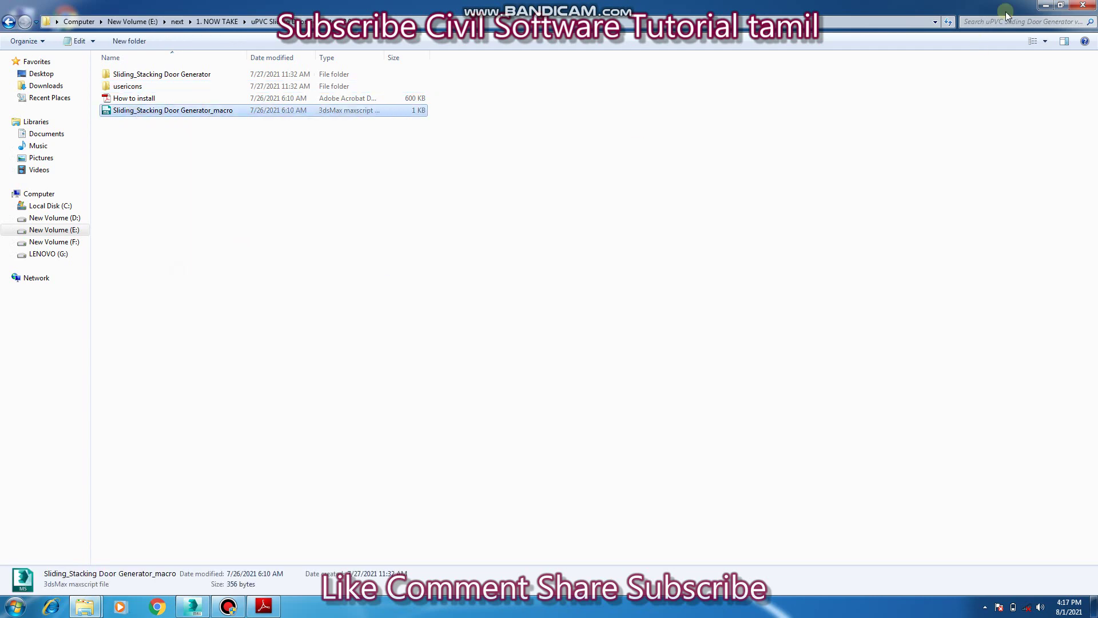
Step: Browse to C:\Program Files\Autodesk\3ds Max 2016\MacroScripts
left_click(1045, 6)
double_click(38, 39)
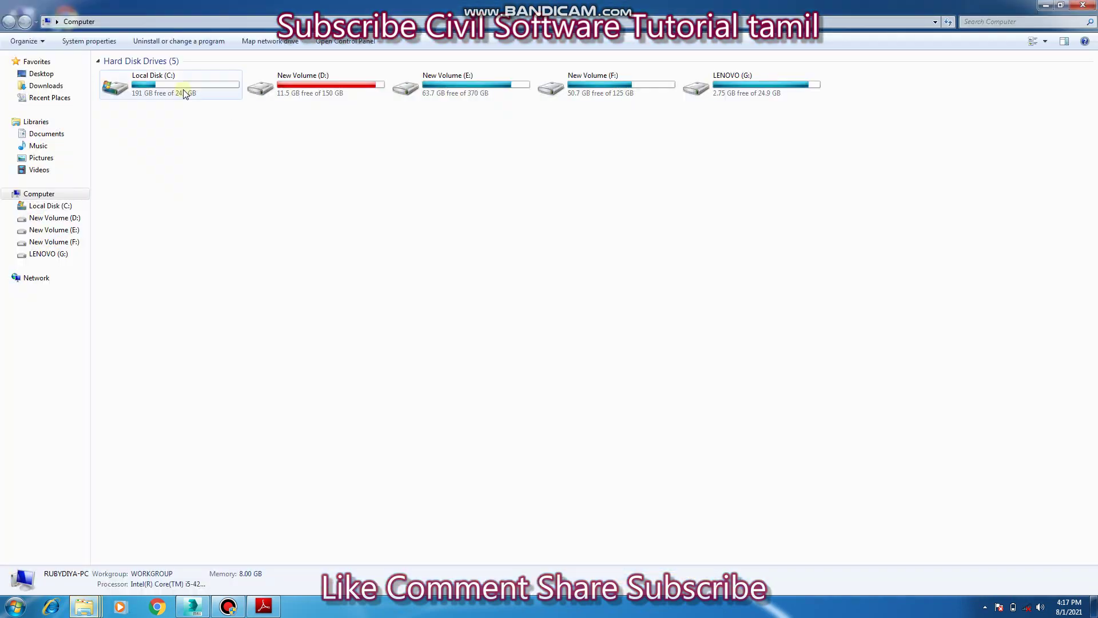
double_click(183, 91)
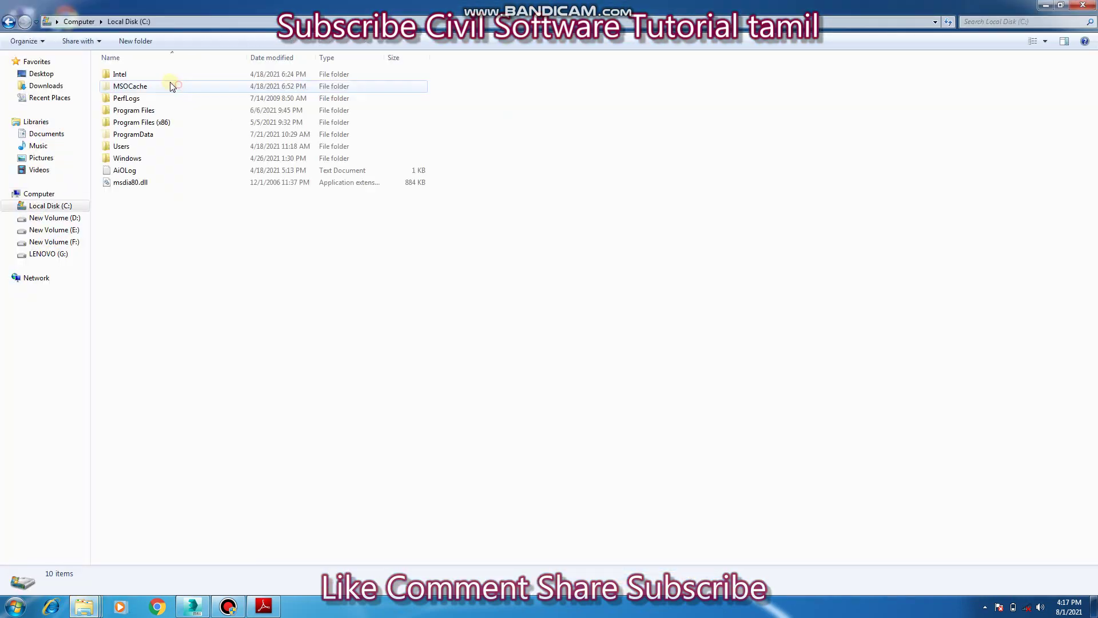
double_click(137, 110)
double_click(138, 75)
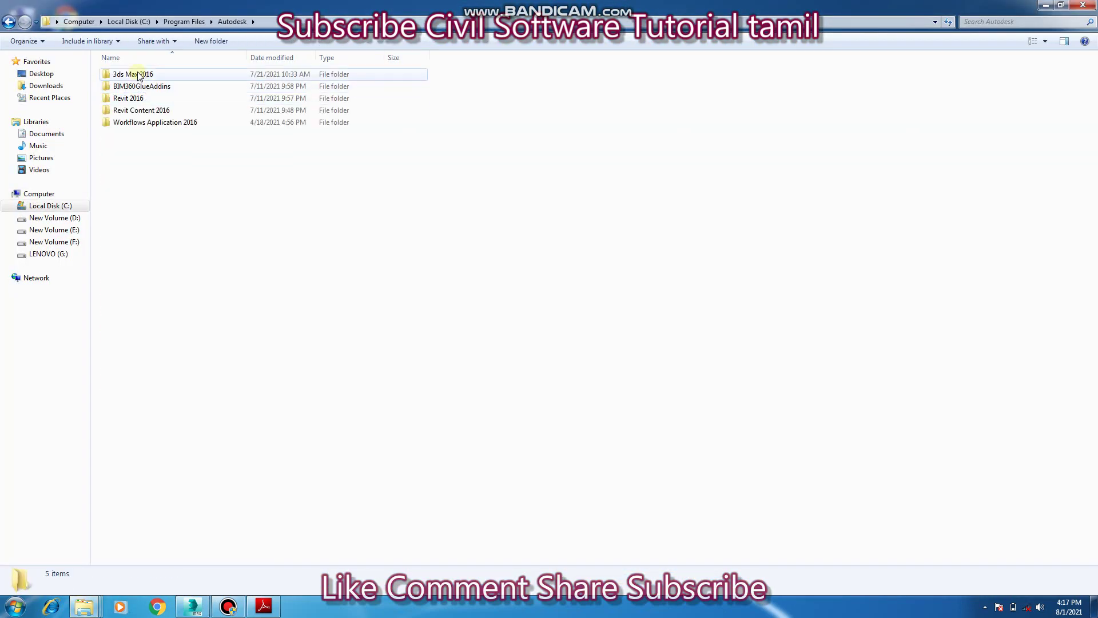
double_click(140, 75)
left_click(143, 338)
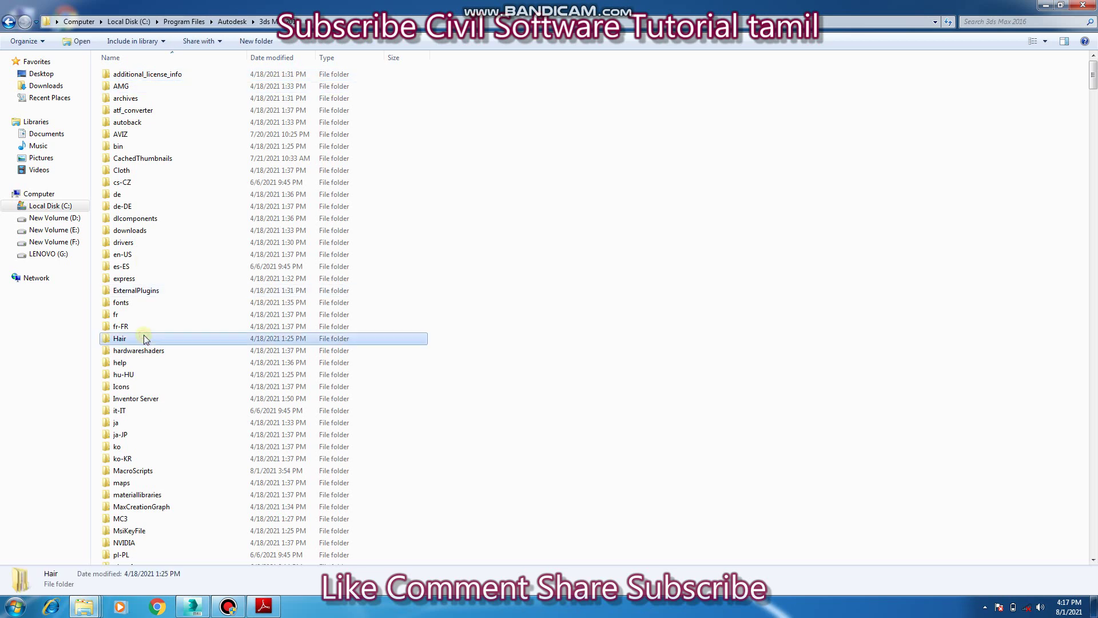
key("m")
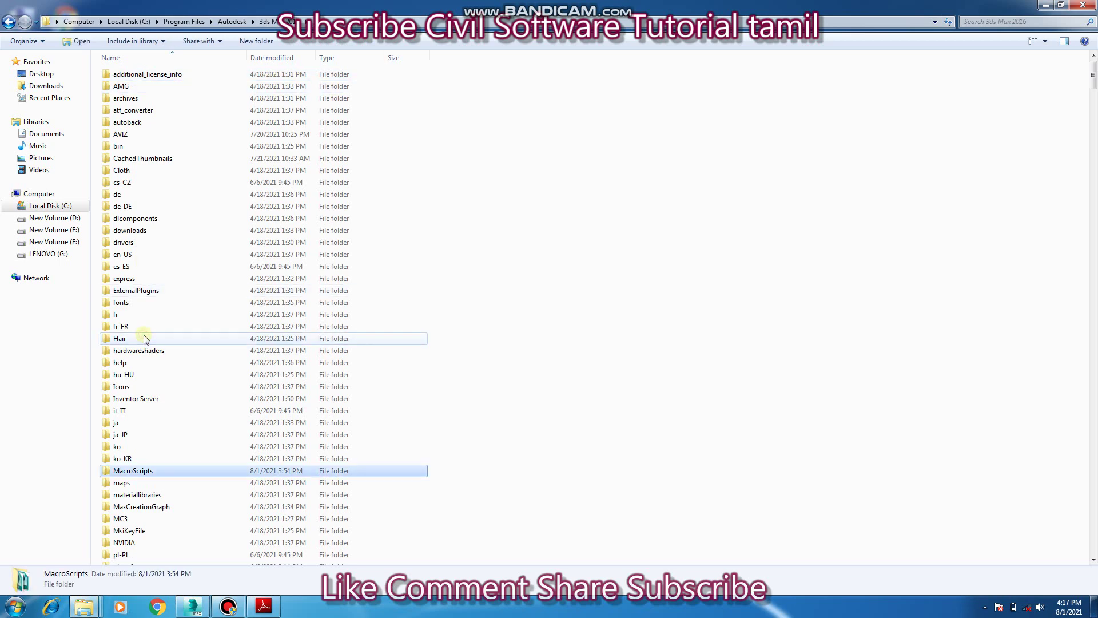
key("Return")
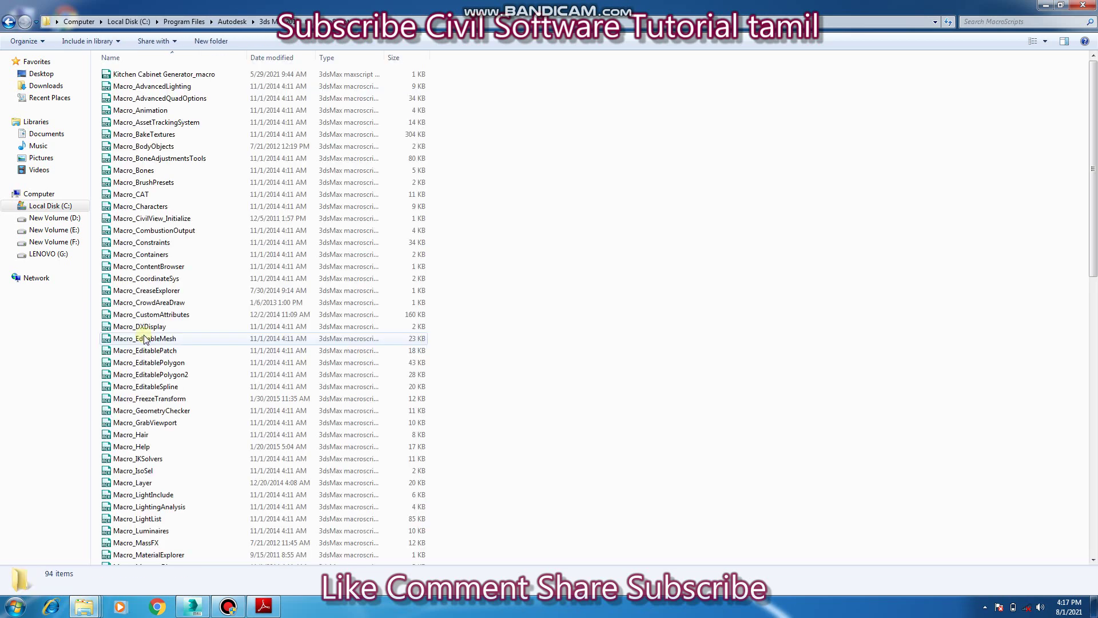
Step: Paste the macro there, replacing the old copy with administrator permission
right_click(669, 257)
left_click(699, 342)
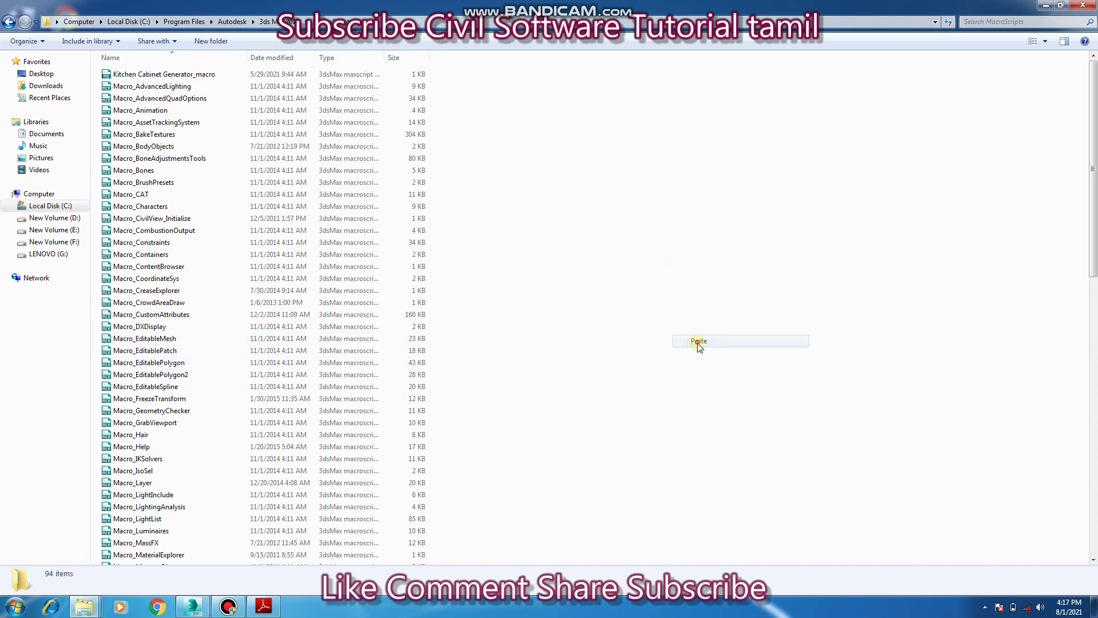
left_click(543, 251)
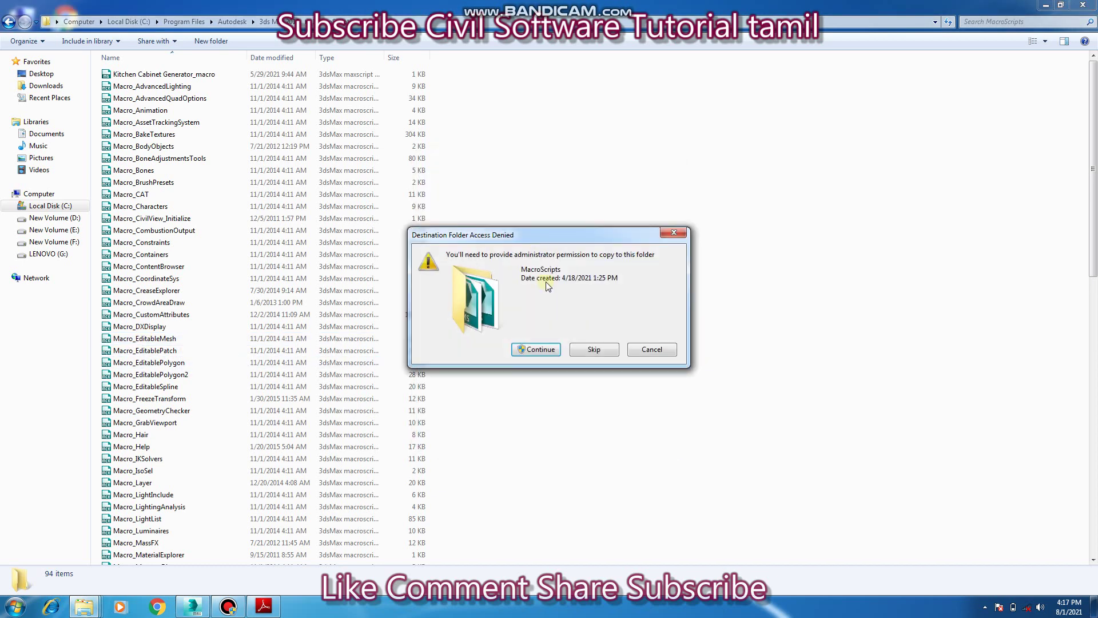
left_click(531, 349)
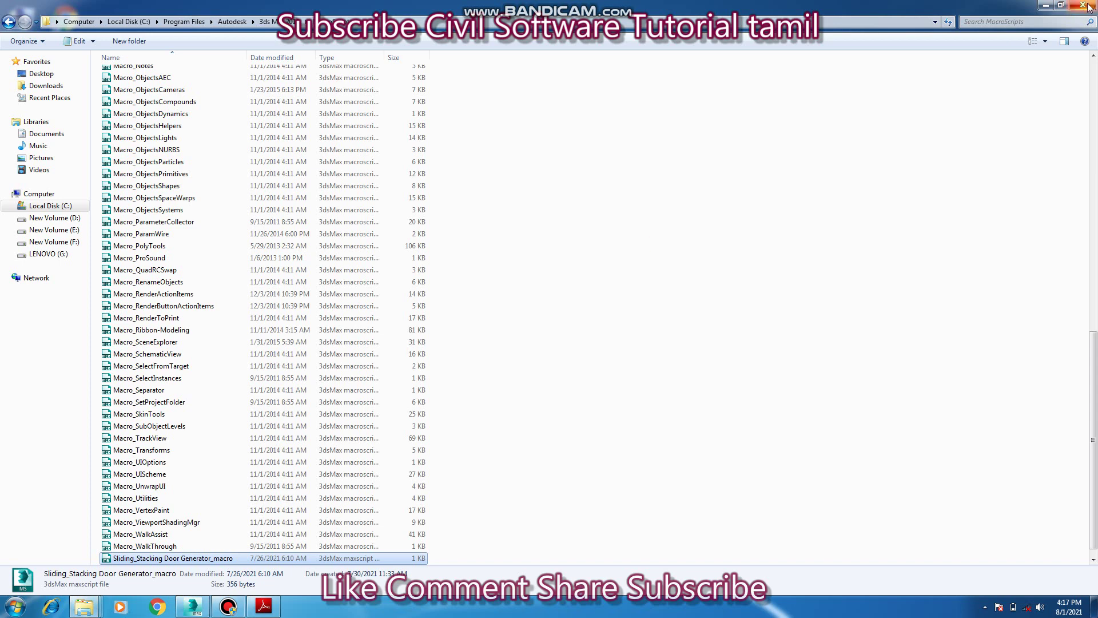
left_click(1083, 6)
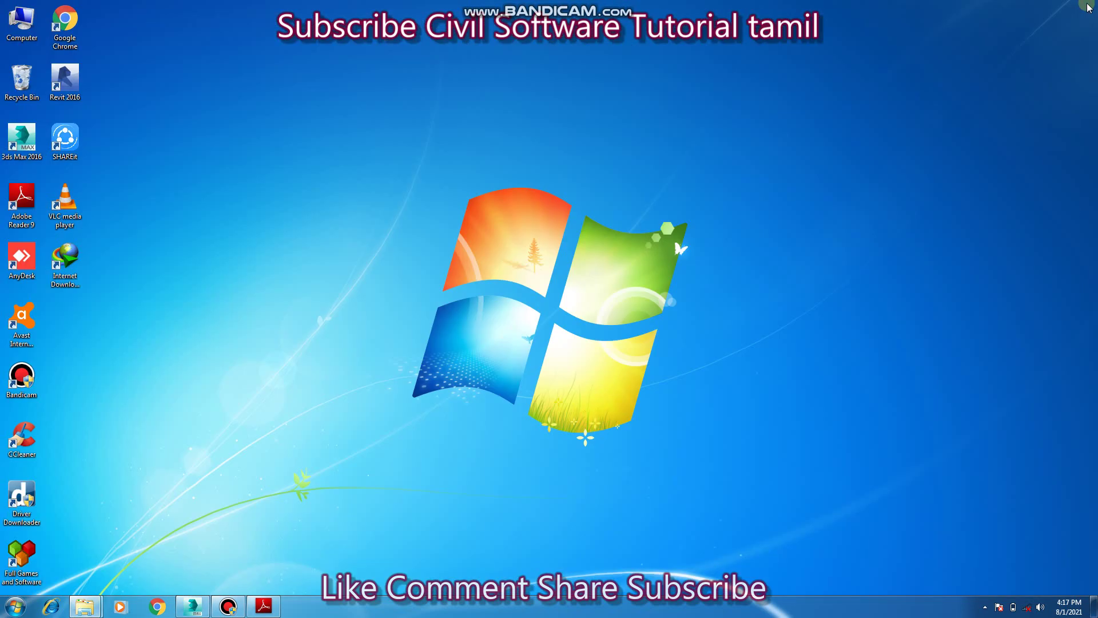
Step: Run Sliding_Stacking Door Generator_macro from MacroScripts via Run Script and acknowledge 'Installation complete!'
left_click(205, 603)
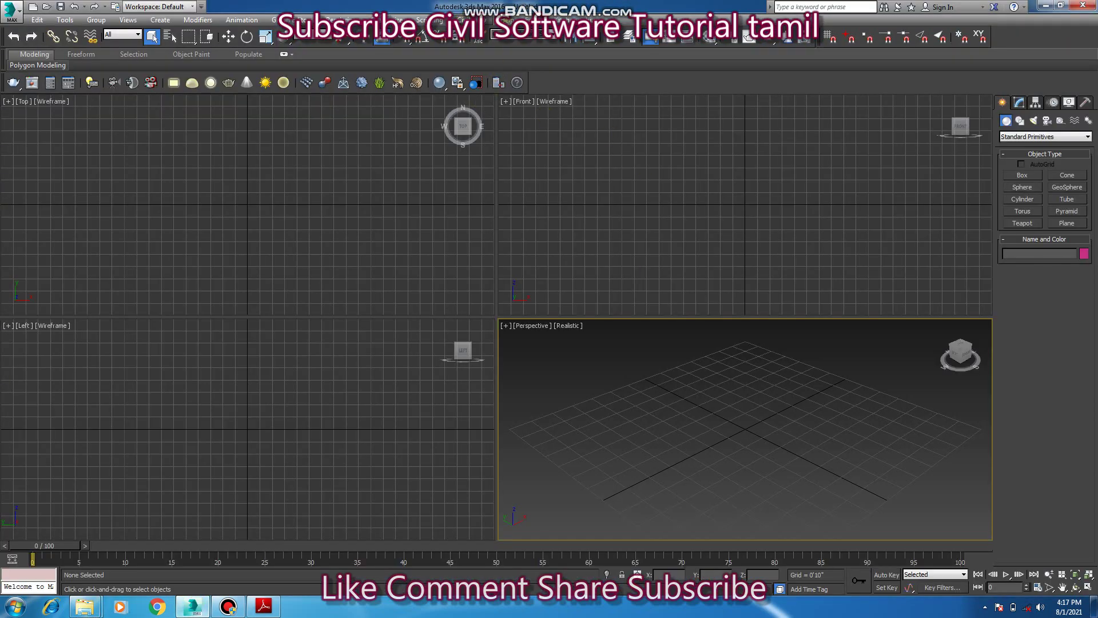
left_click(440, 23)
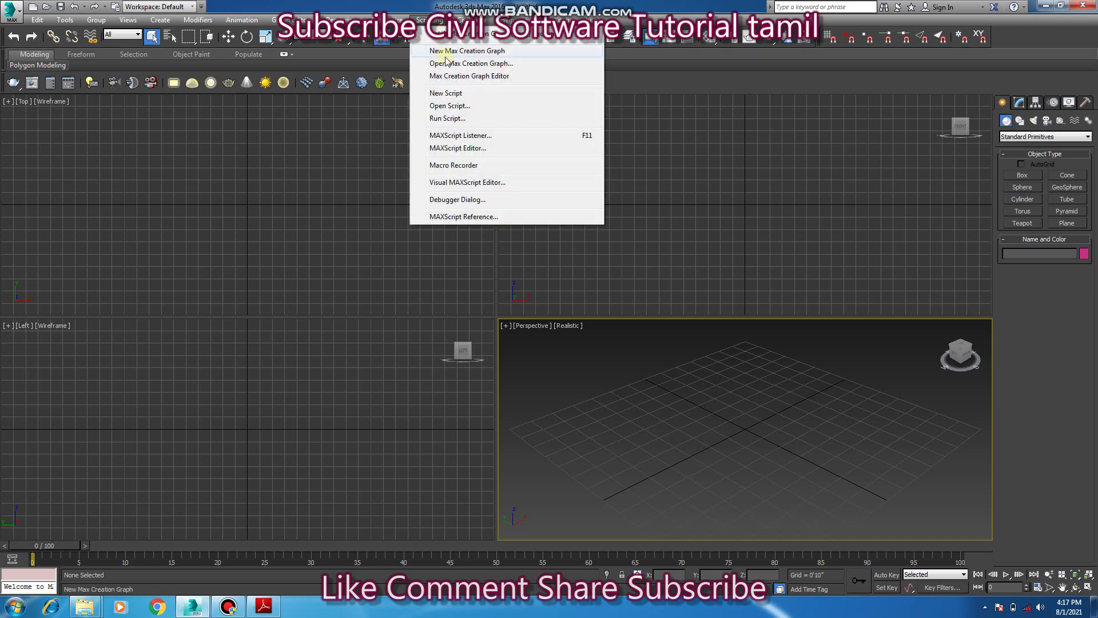
left_click(448, 119)
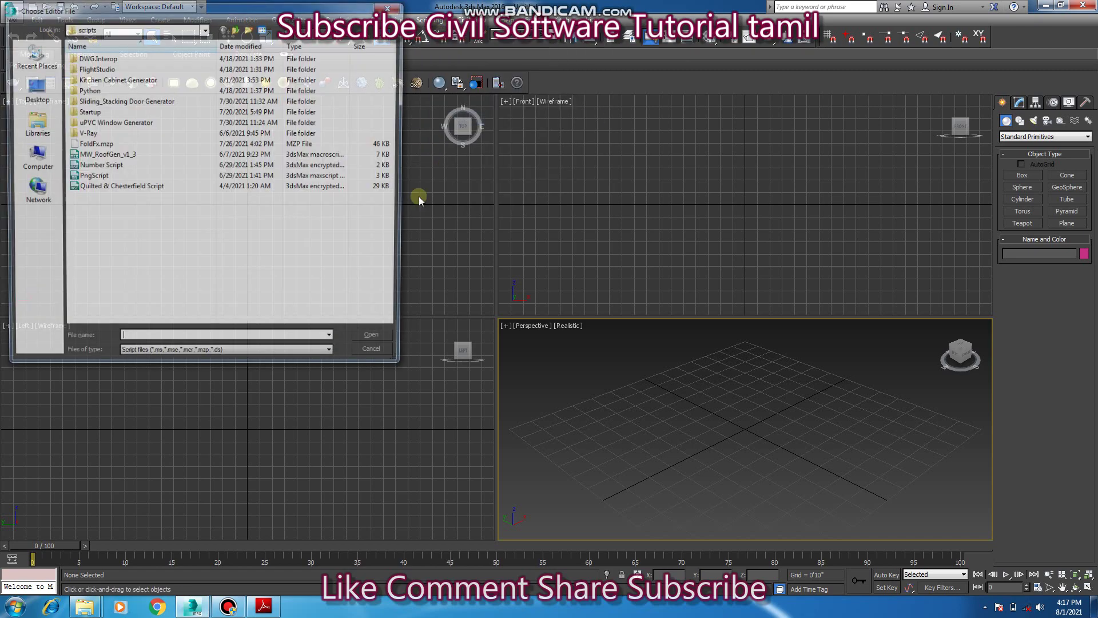
left_click(103, 27)
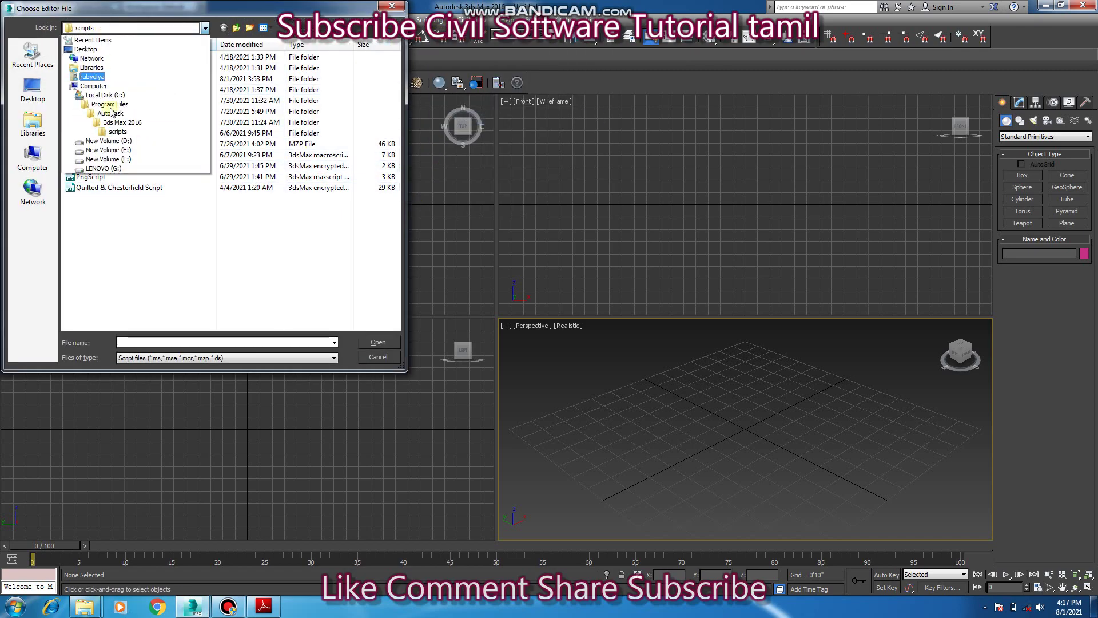
left_click(117, 120)
left_click(87, 199)
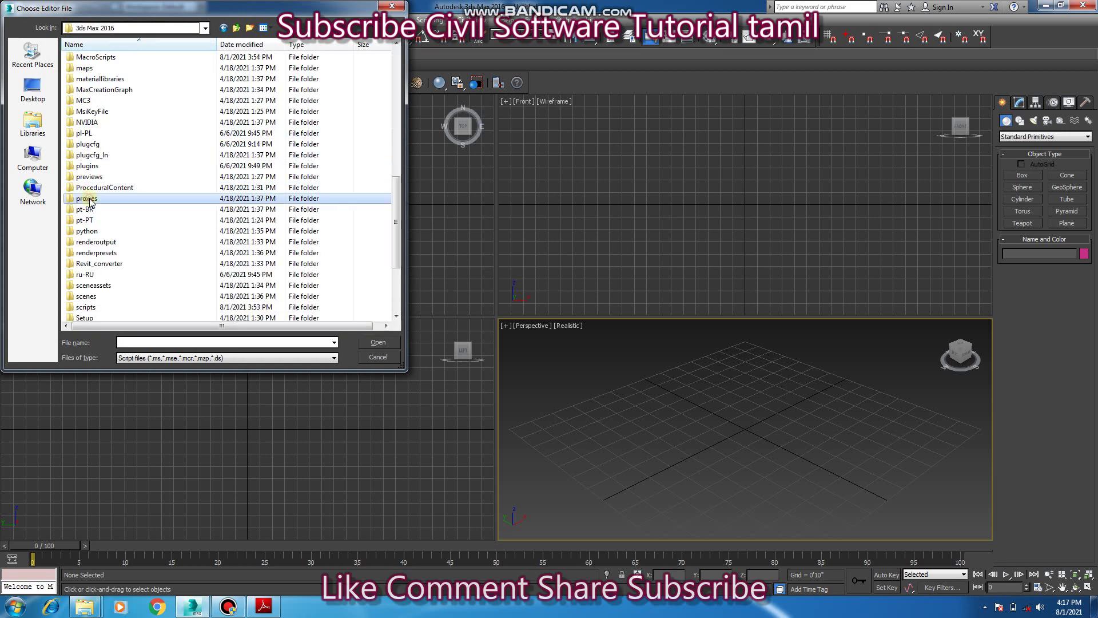
key("m")
key("Return")
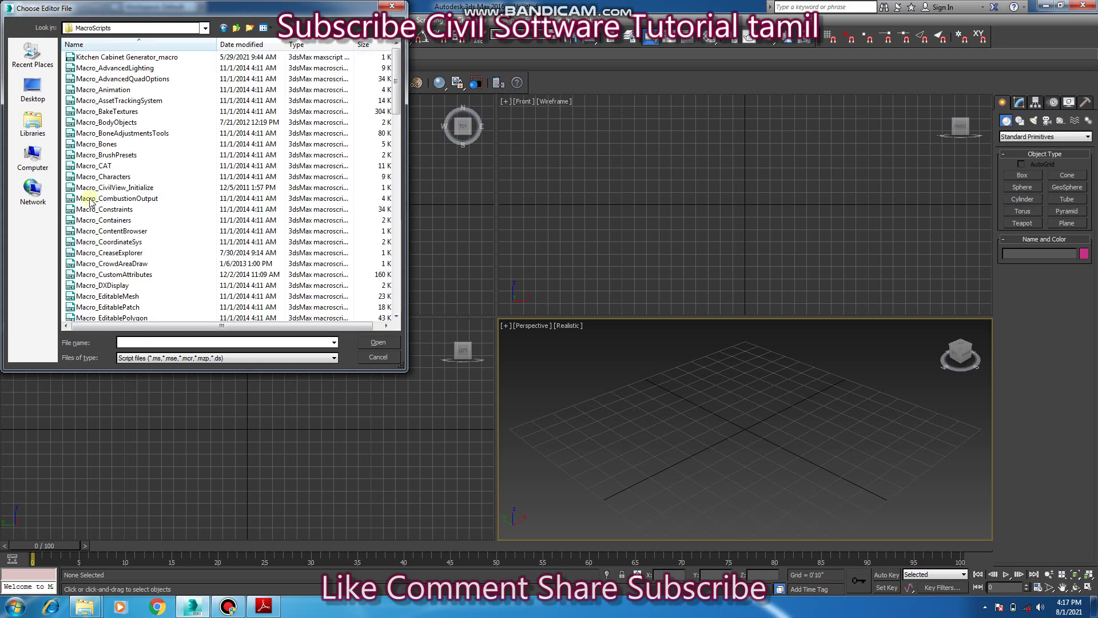
key("s")
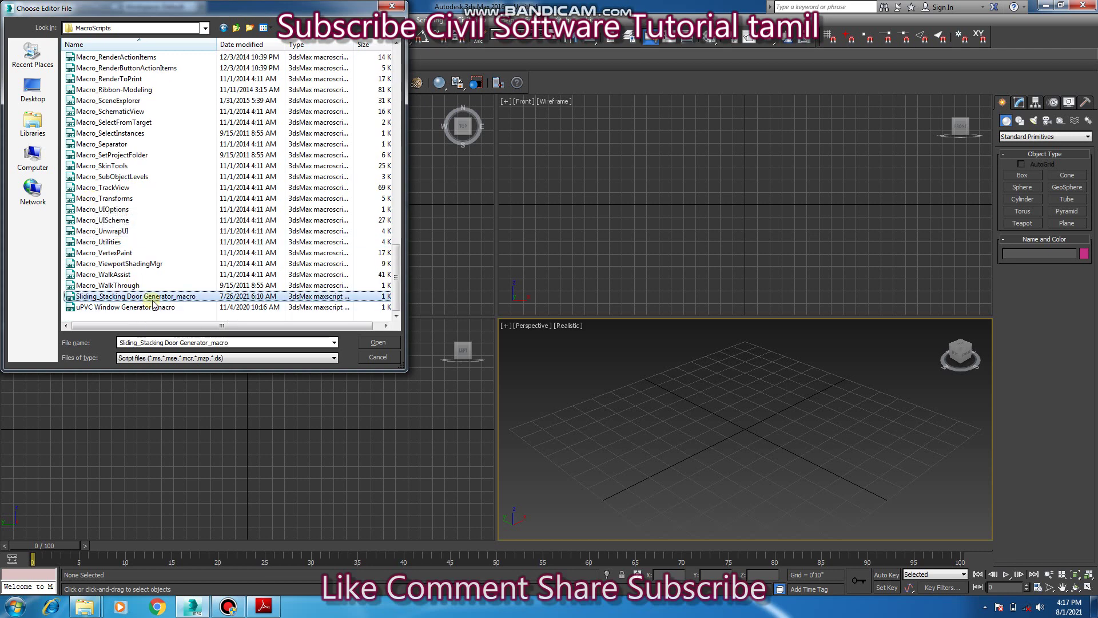
mouse_move(225, 342)
left_click(378, 342)
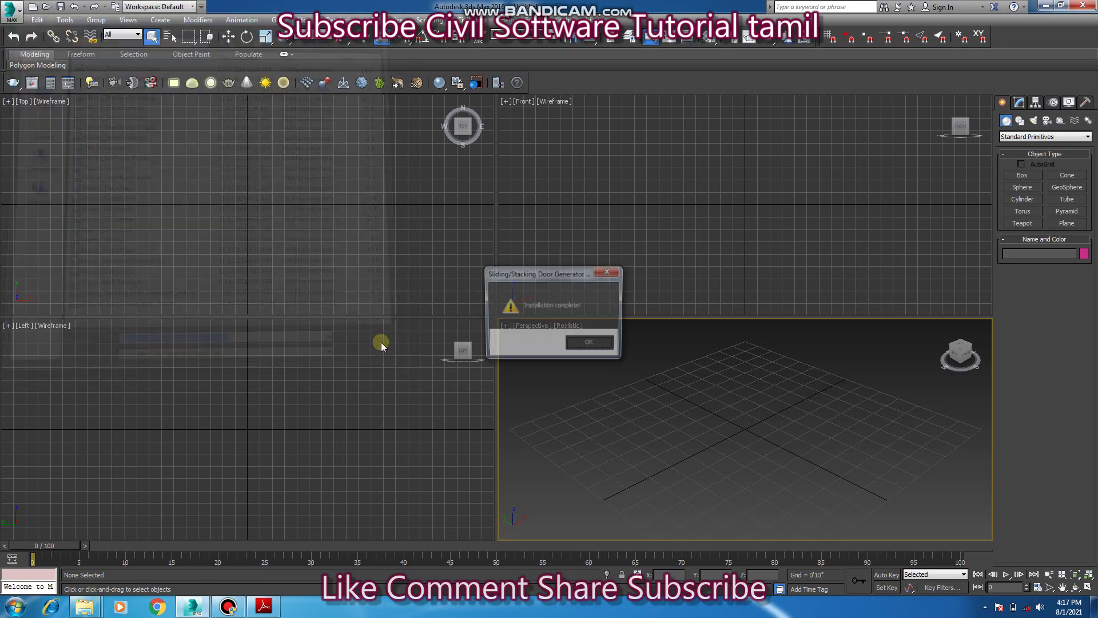
left_click(590, 345)
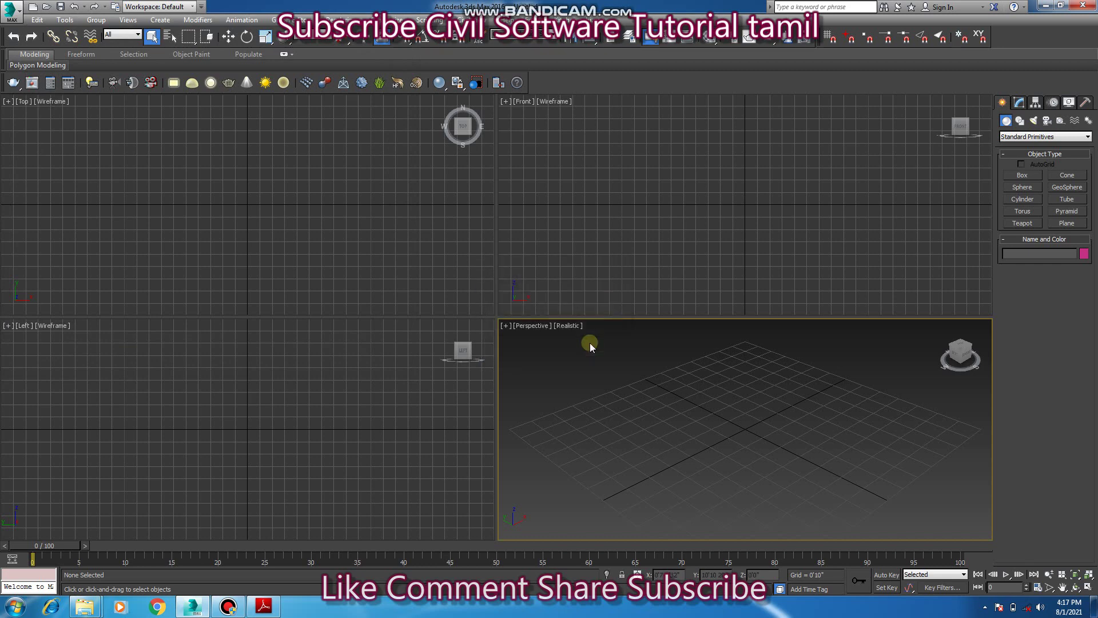
left_click(228, 606)
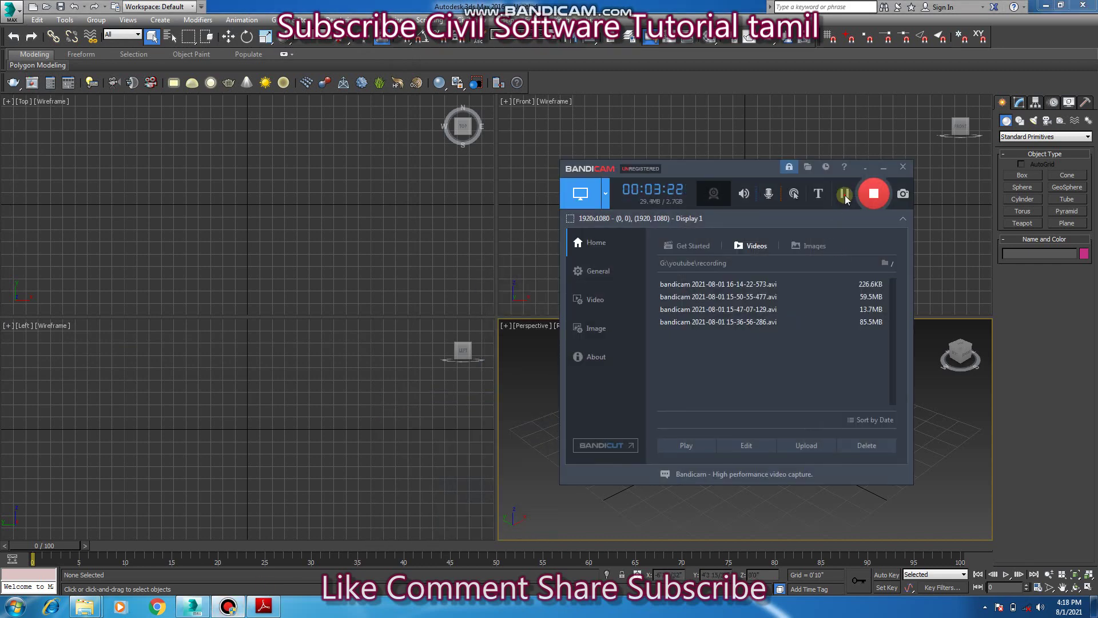
left_click(884, 169)
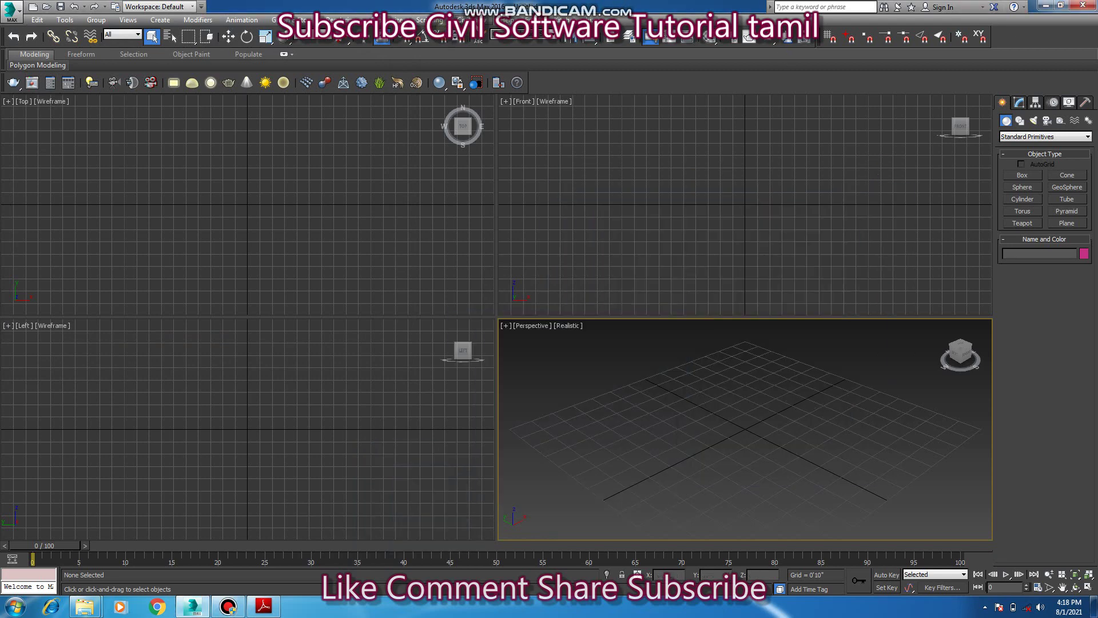
left_click(429, 19)
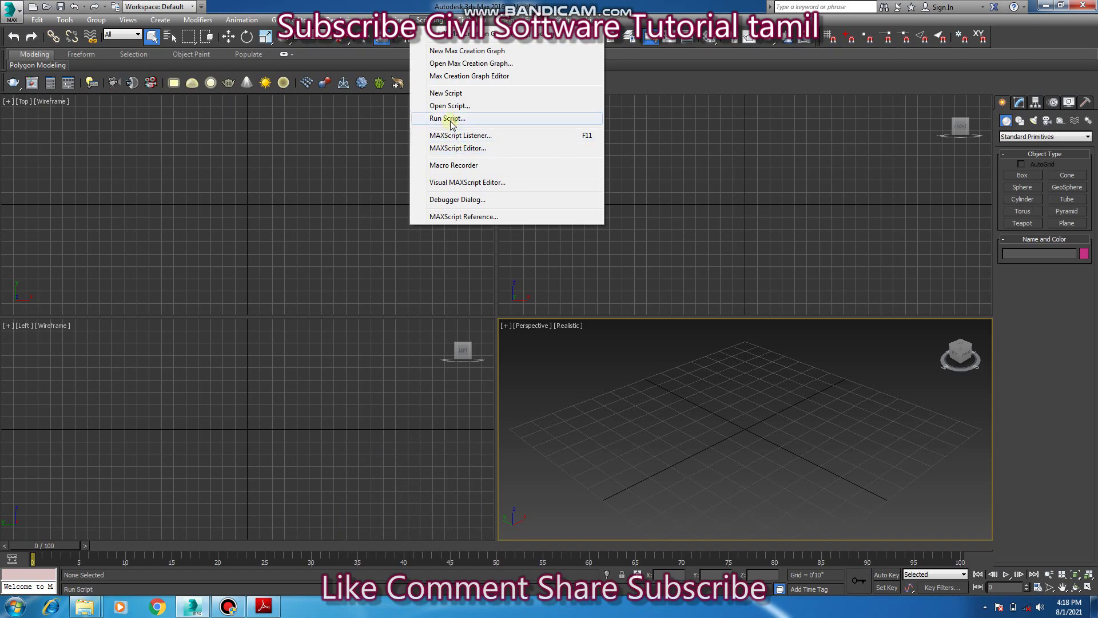
left_click(451, 118)
left_click(257, 209)
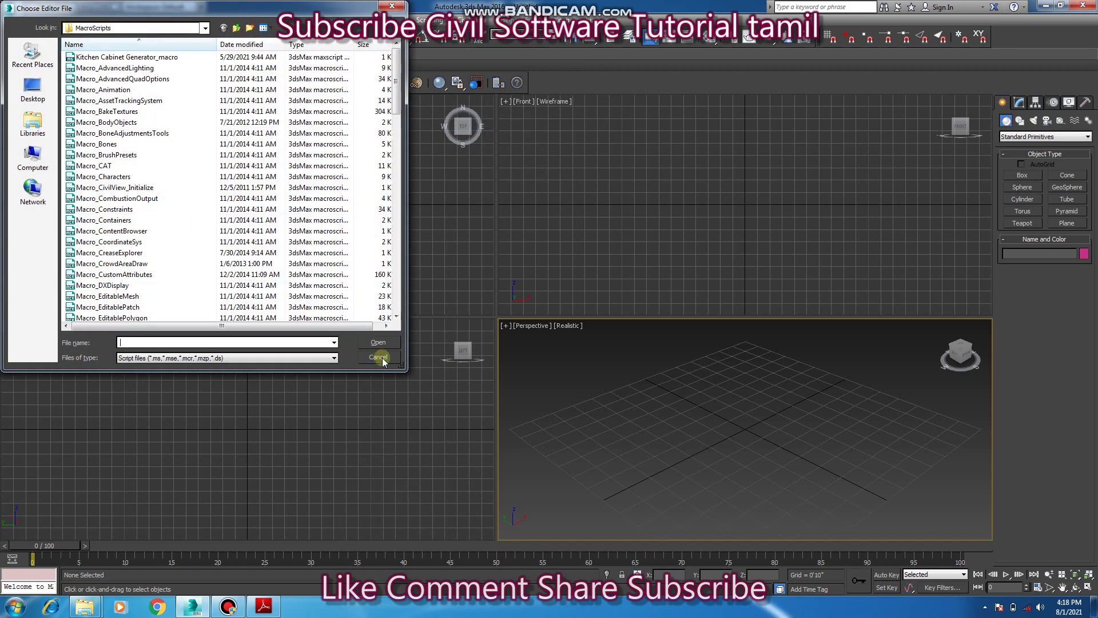
left_click(378, 338)
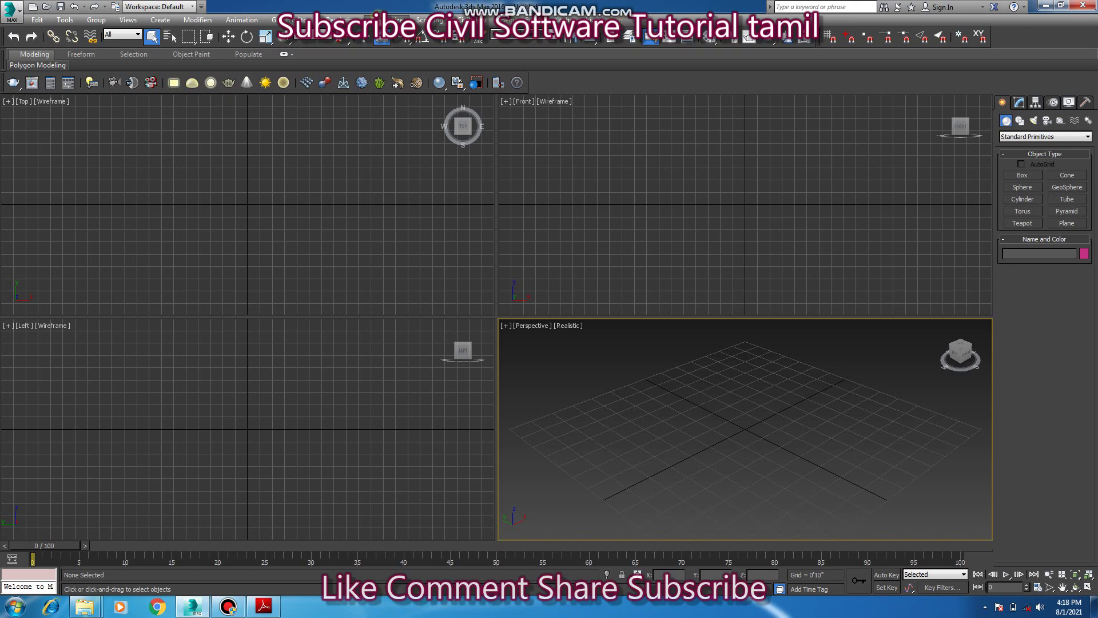
left_click(397, 19)
Step: Create a new custom menu named 'dd' in Customize User Interface
left_click(402, 36)
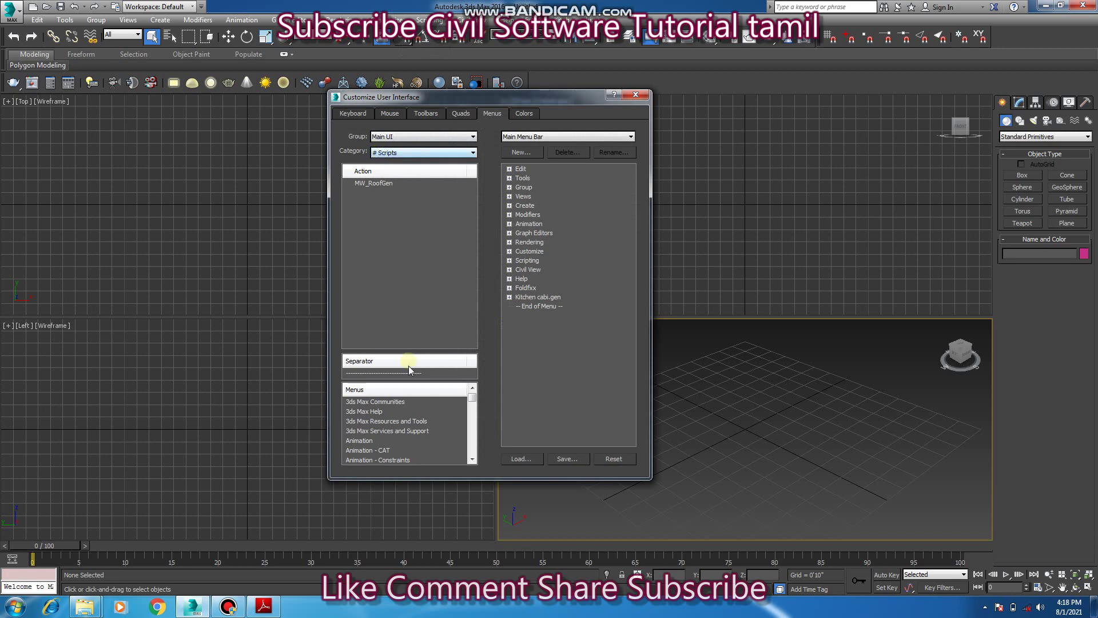
left_click(513, 151)
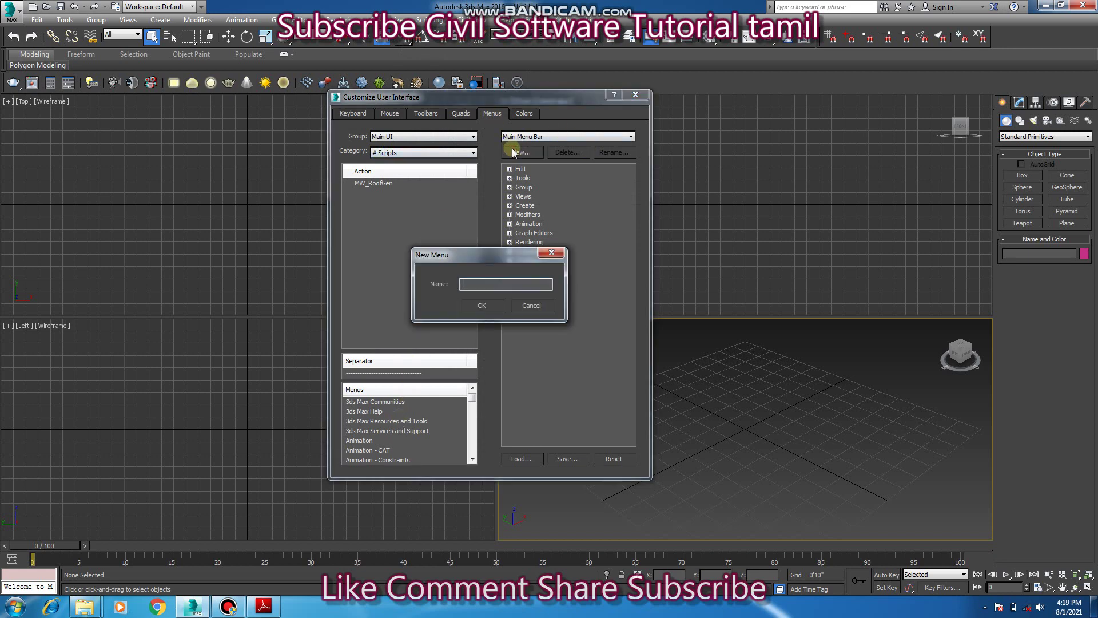
type("ding door")
key("Return")
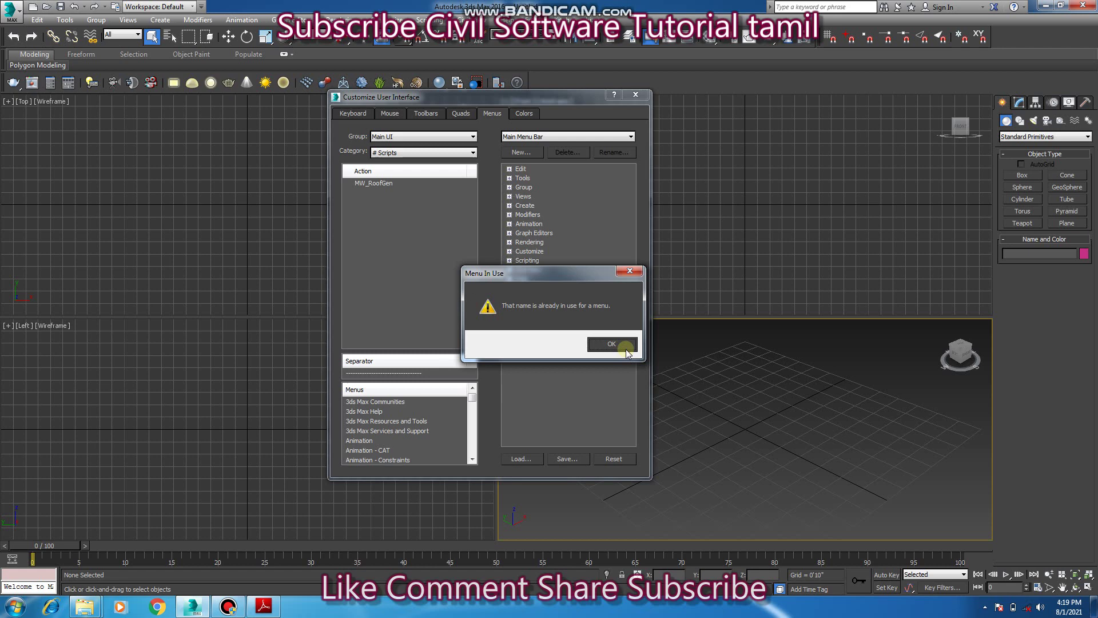
left_click(625, 349)
left_click(520, 153)
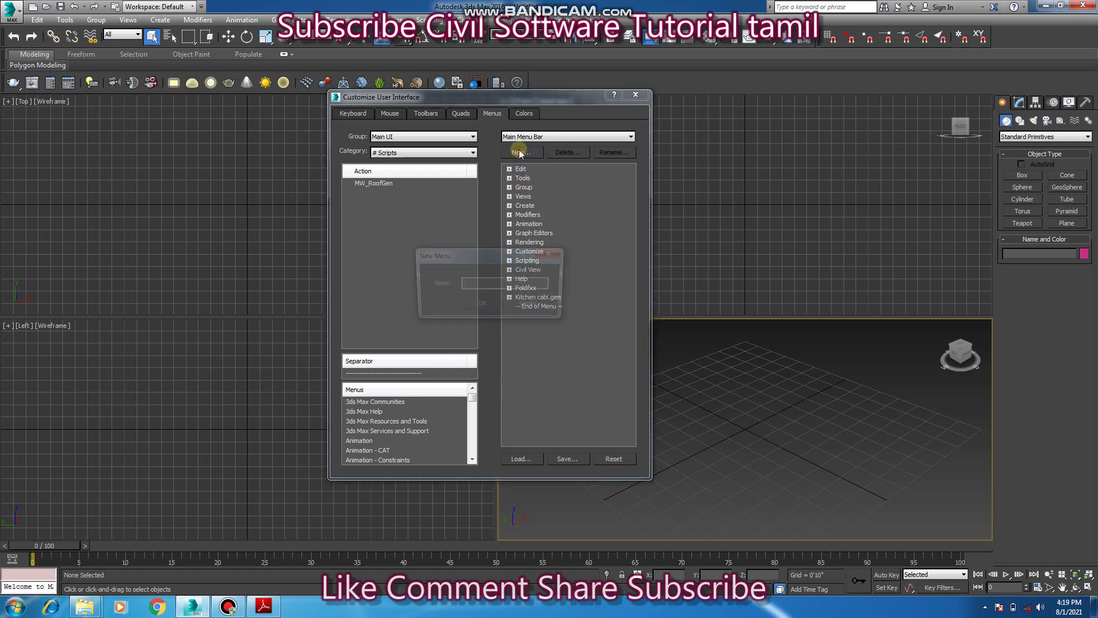
type("dd")
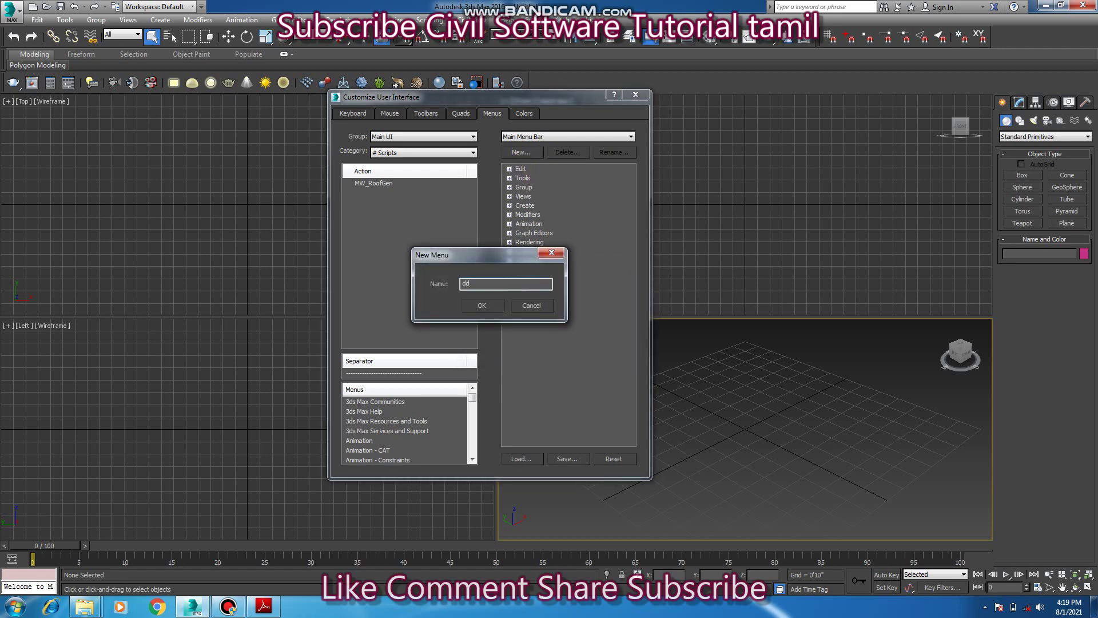
left_click(482, 305)
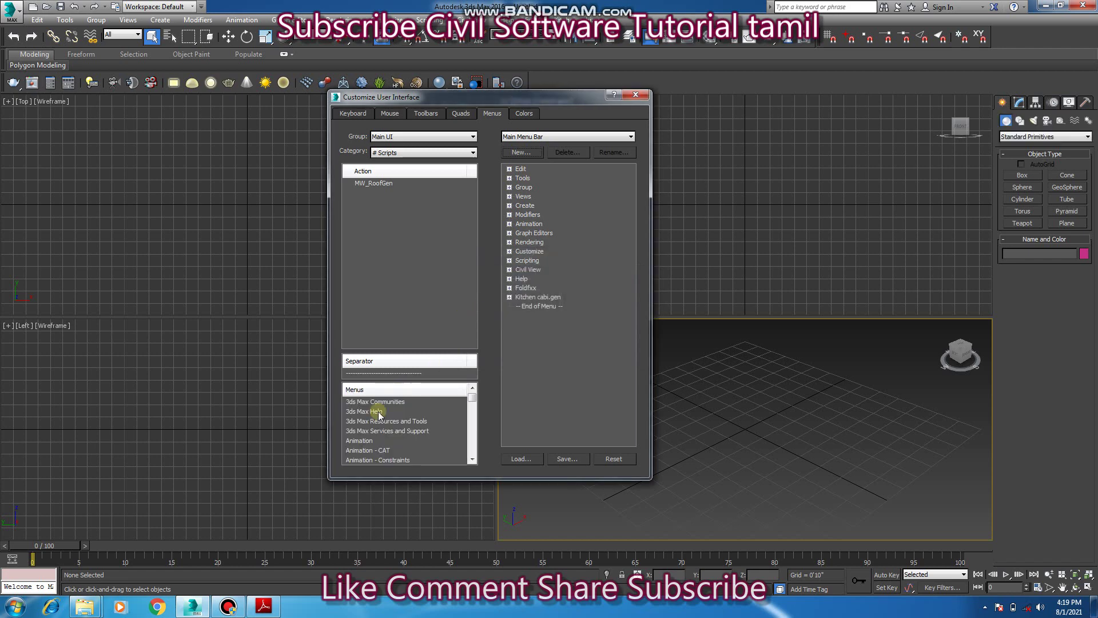
Step: Add the dd menu to the Main Menu Bar
left_click(369, 421)
key("d")
key("d")
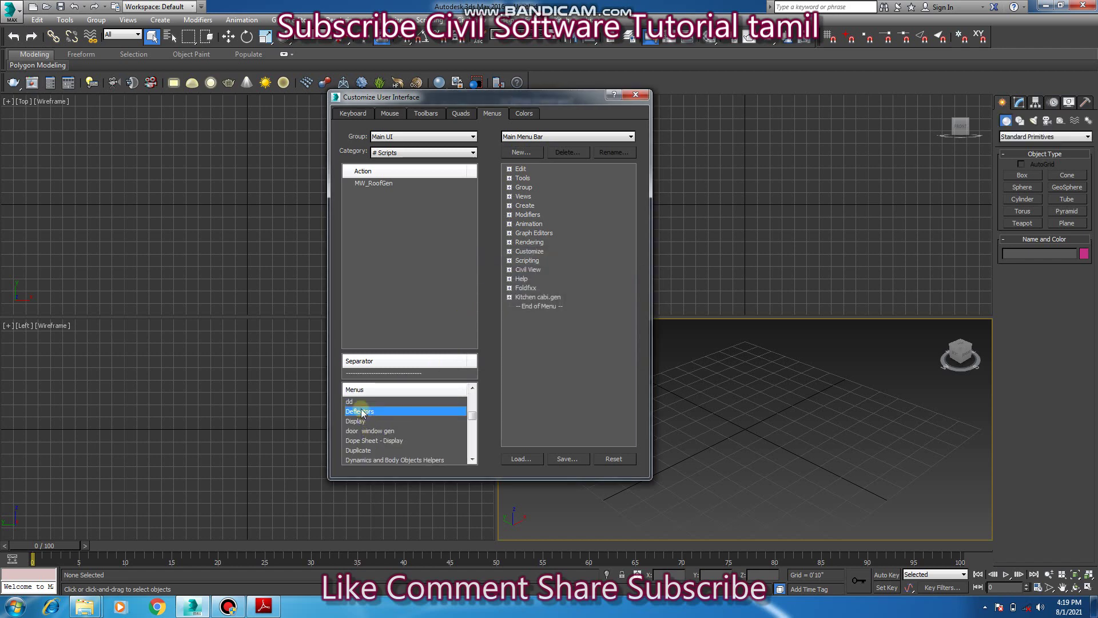
left_click(362, 404)
left_click_drag(362, 404, 505, 308)
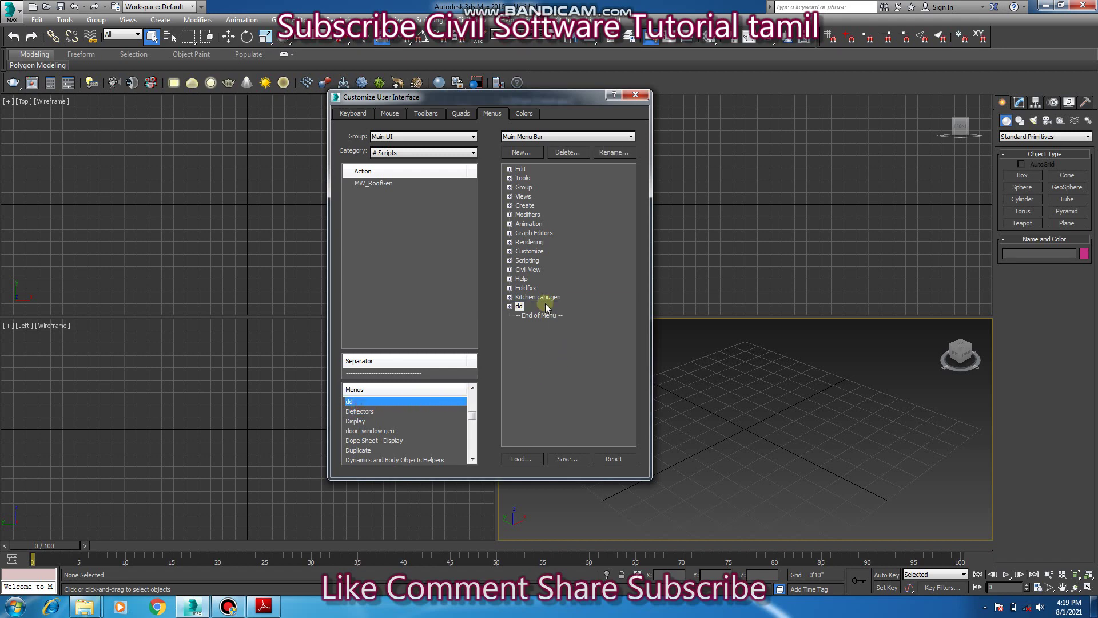
left_click(509, 307)
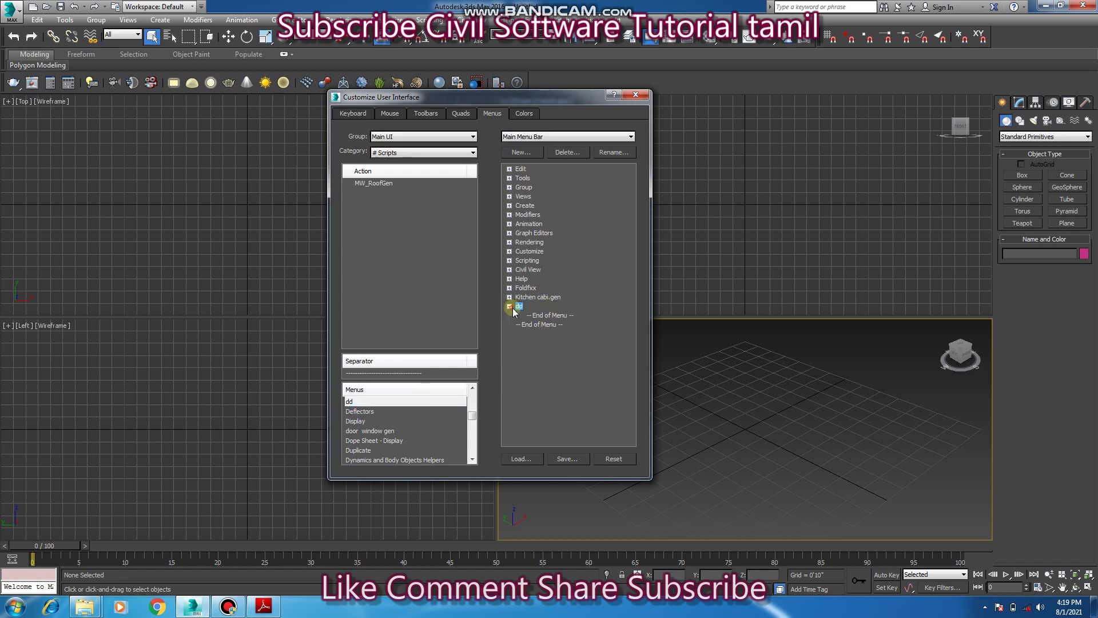
Step: Place the ArchvizTools Sliding_Stacking Door Generator action inside the dd menu
left_click(409, 153)
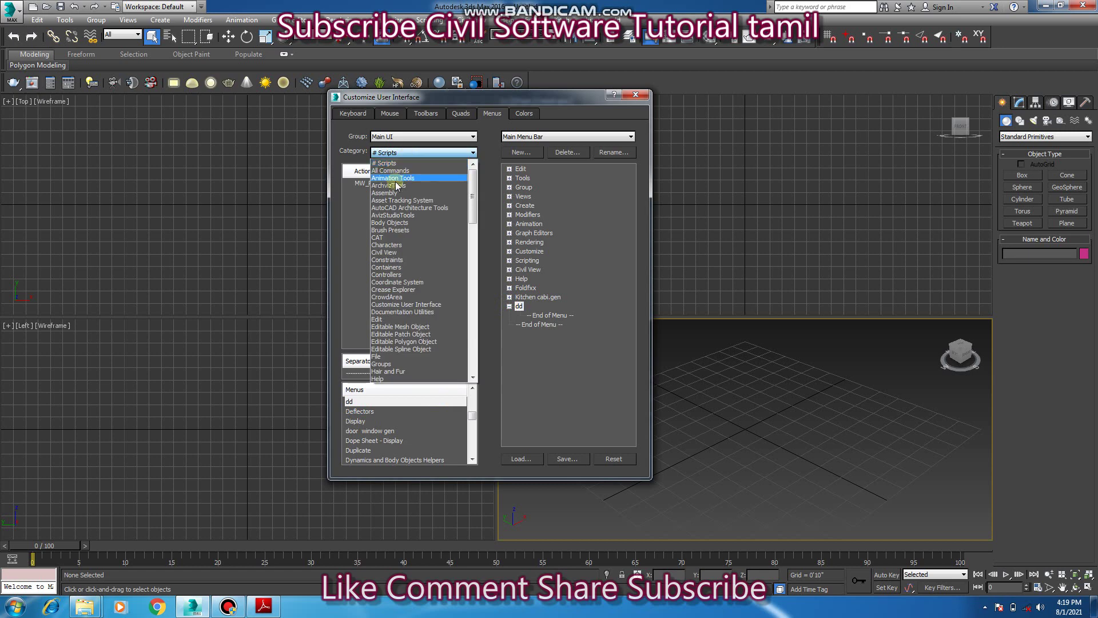
left_click(392, 188)
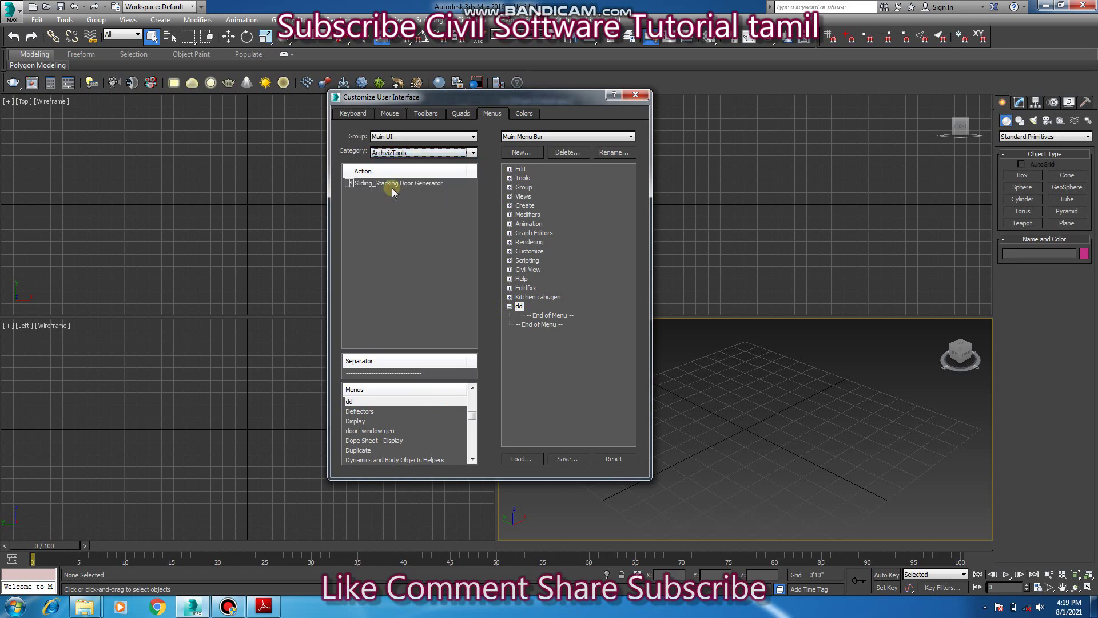
left_click(386, 184)
left_click_drag(385, 184, 552, 317)
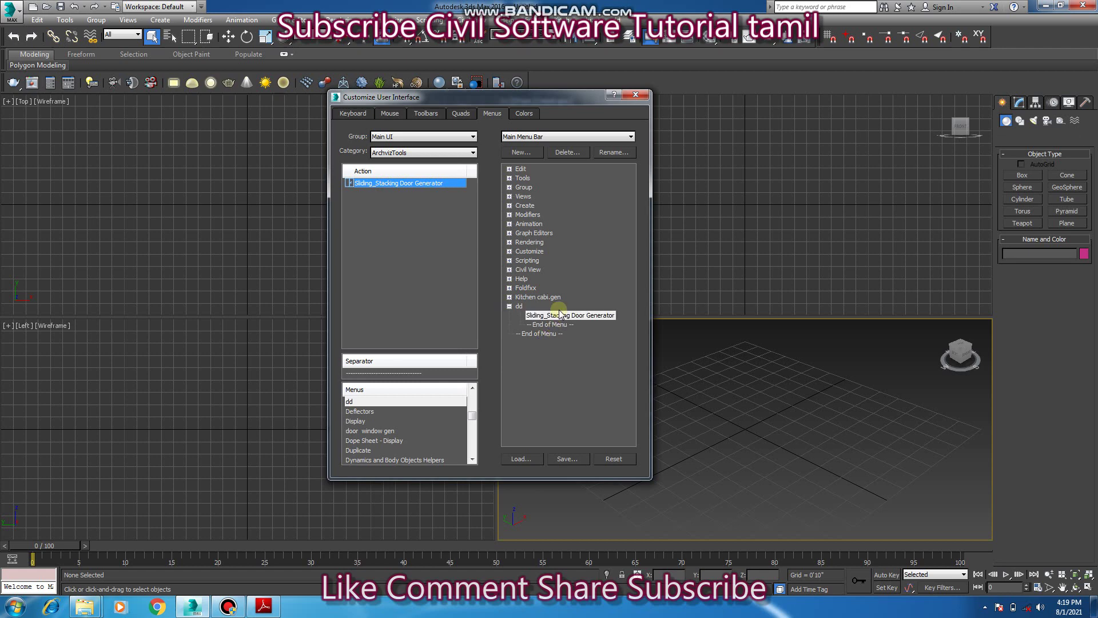
Step: Launch the Sliding/Stacking Door Generator from the new dd menu
left_click(635, 95)
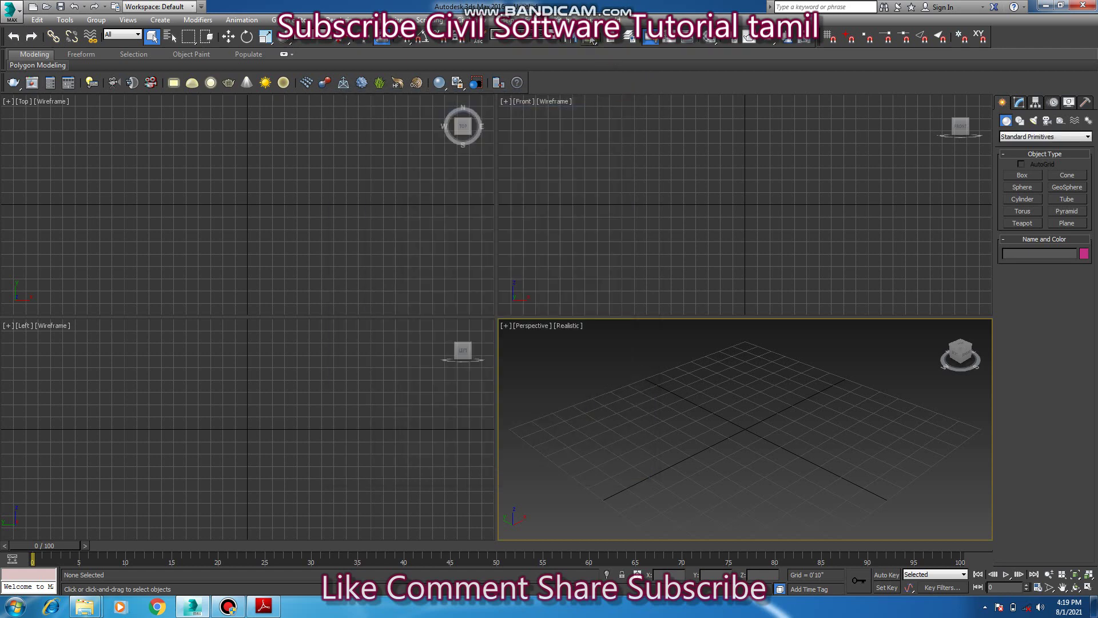
left_click(616, 19)
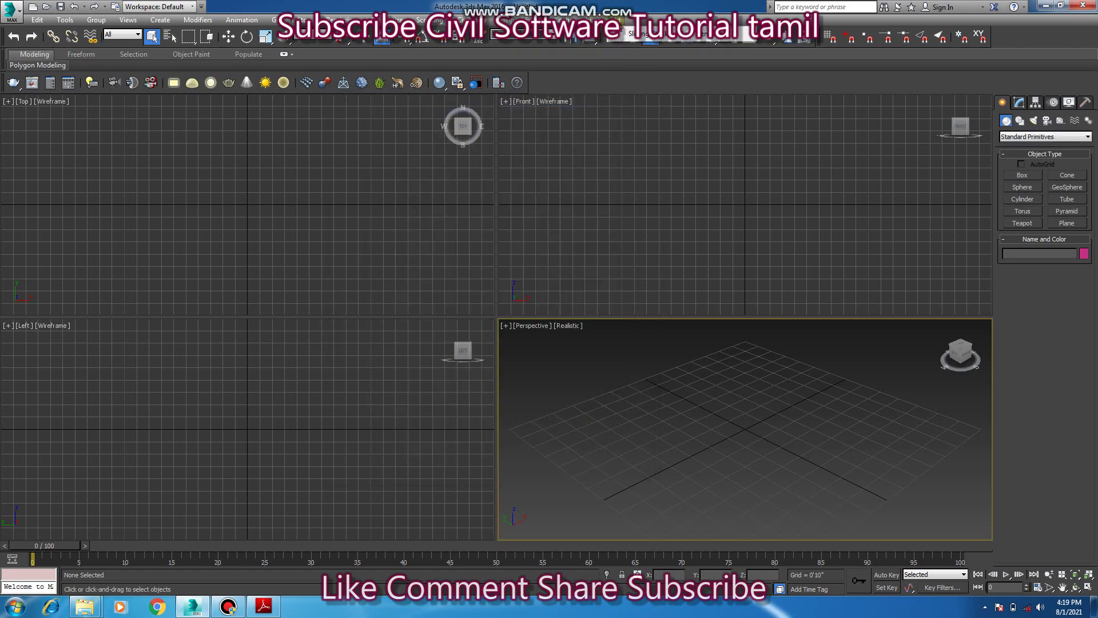
left_click(633, 35)
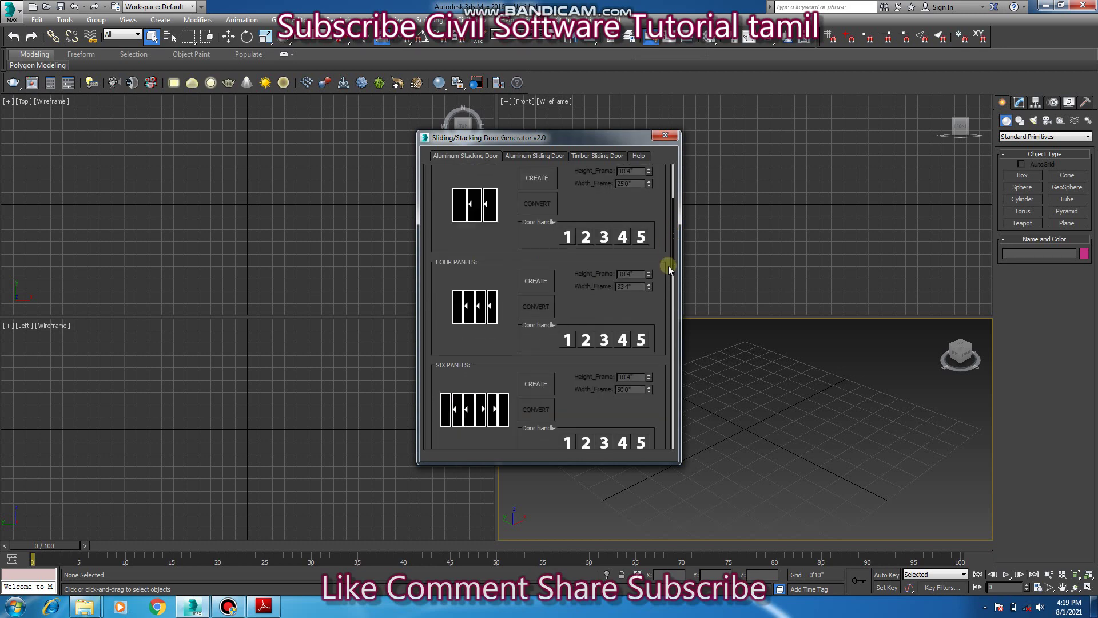
Step: Create a three-panel aluminium stacking door, add a handle, and convert it
left_click(581, 158)
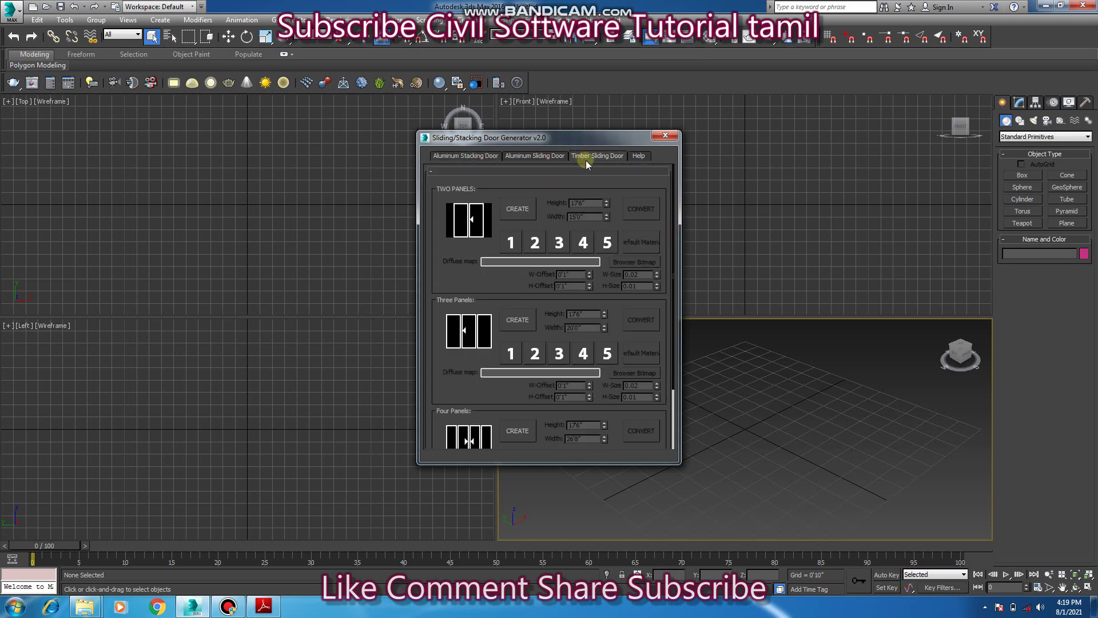
left_click(553, 157)
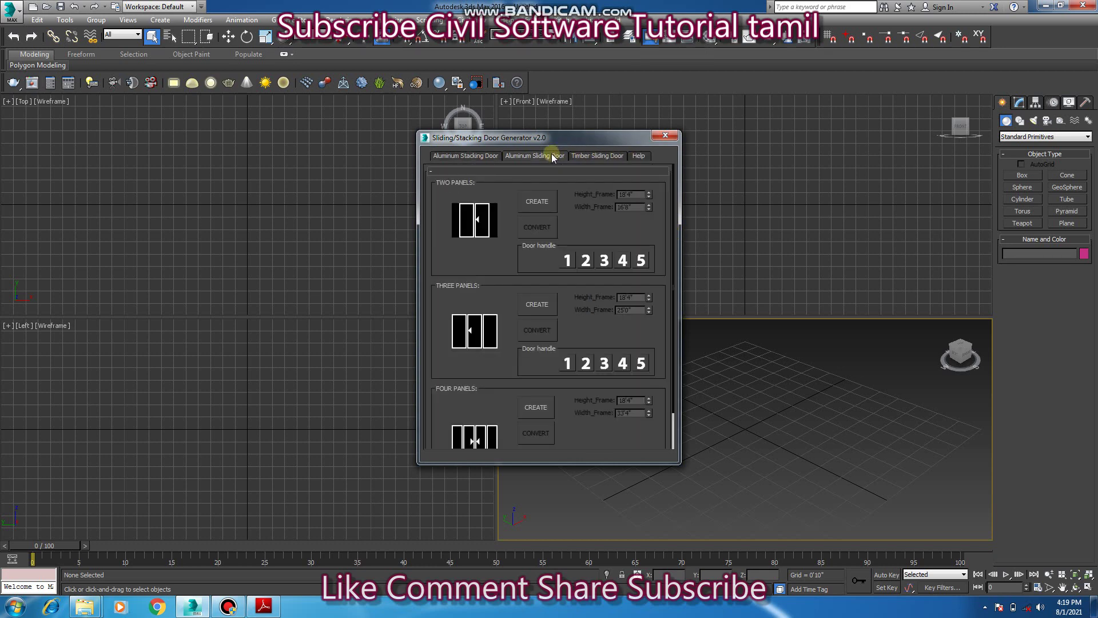
left_click(456, 158)
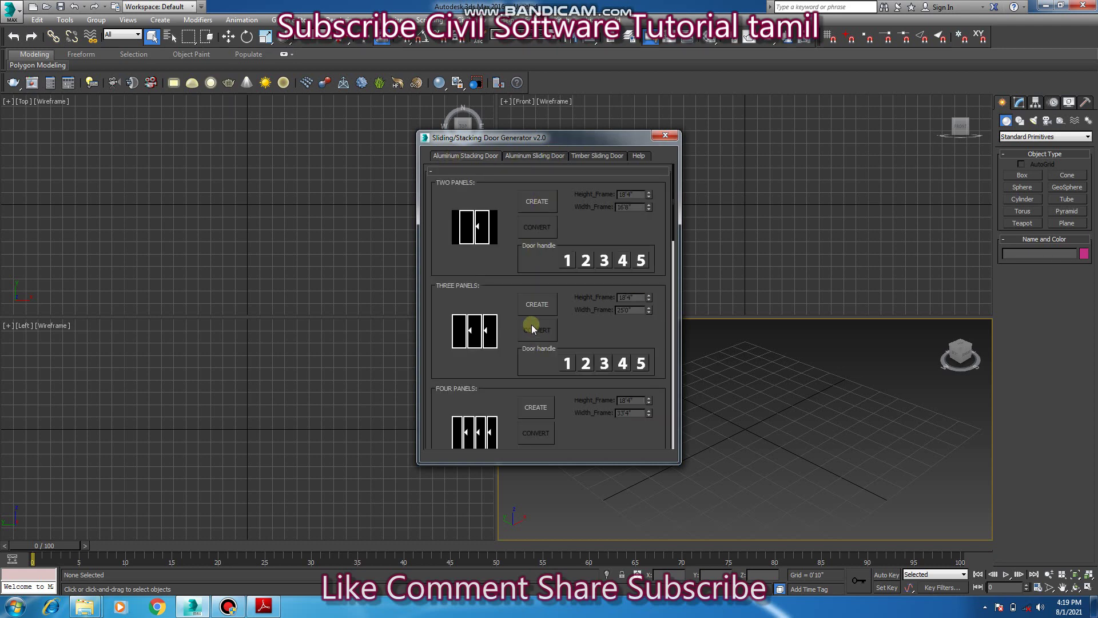
left_click(541, 307)
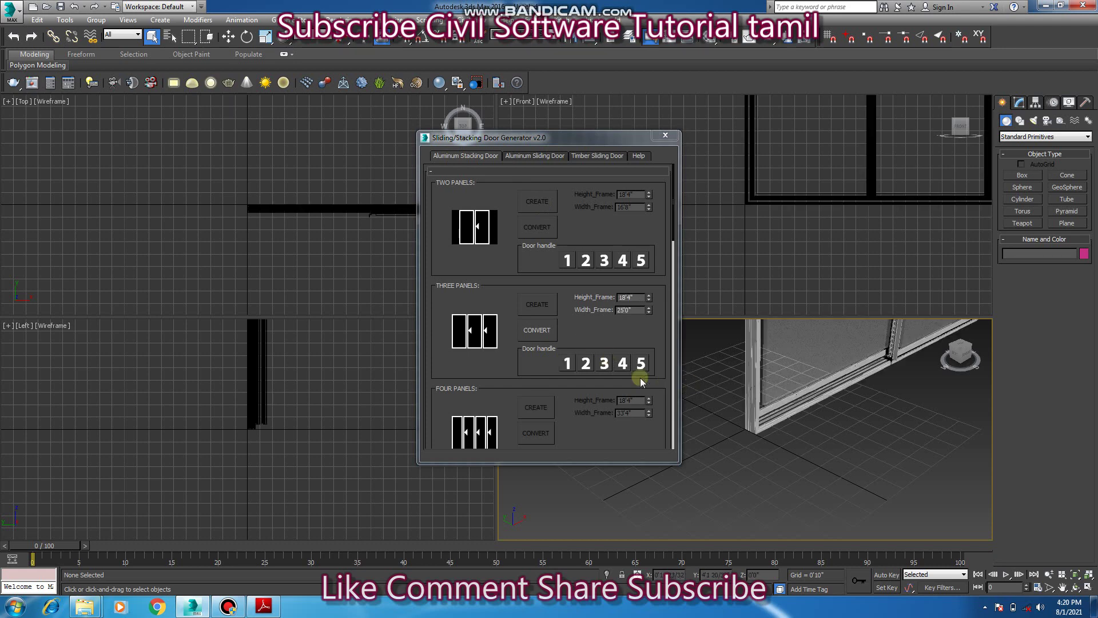
scroll(834, 461, "down", 2)
scroll(858, 475, "down", 3)
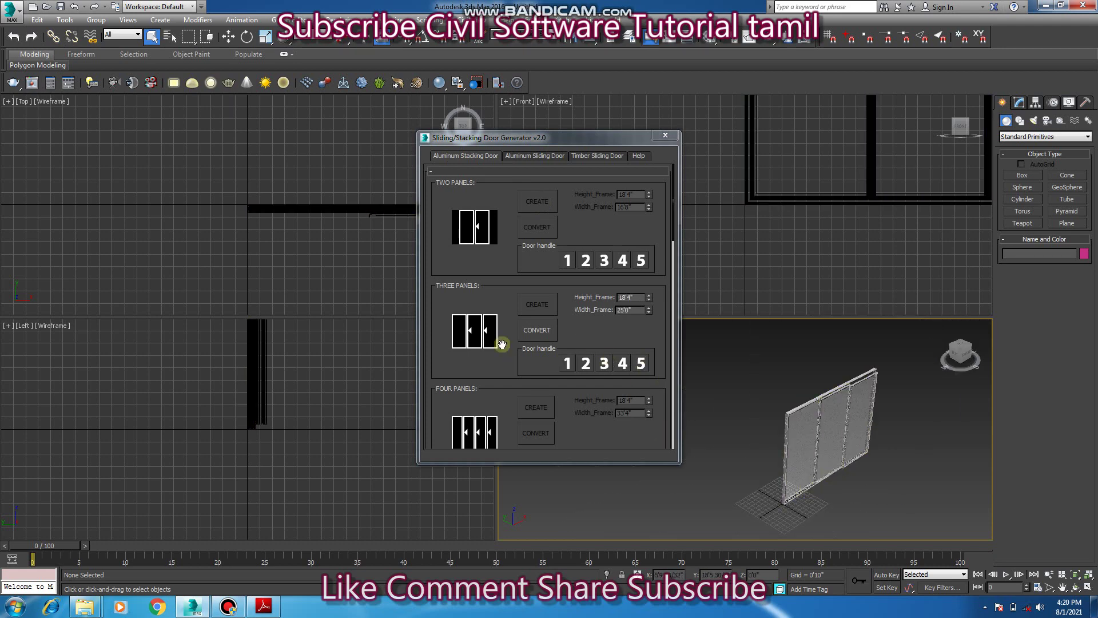
left_click(604, 365)
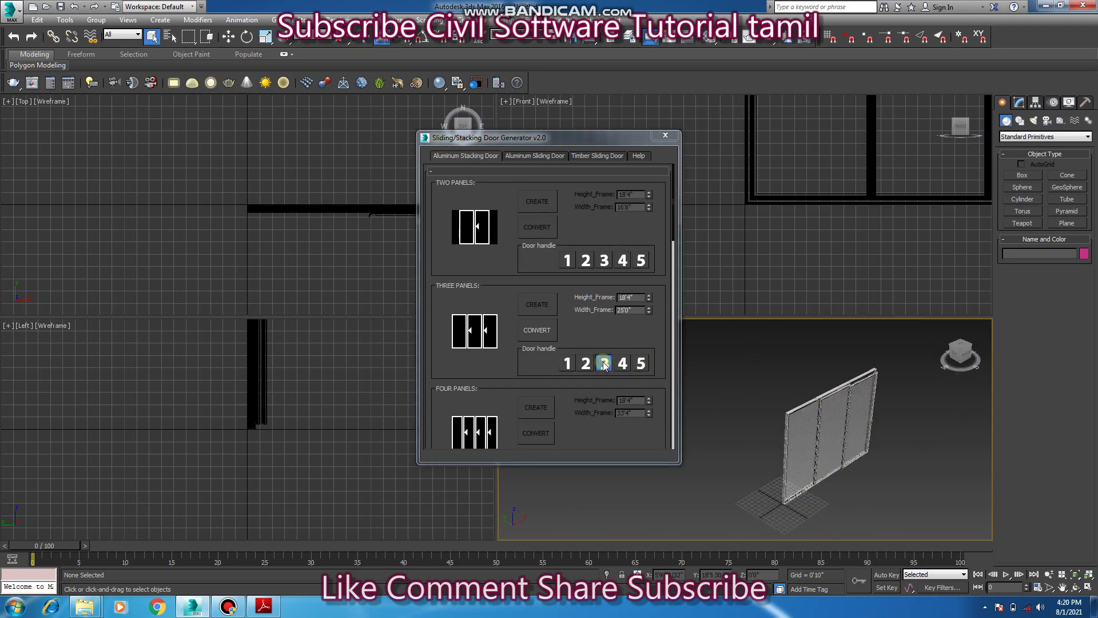
left_click(534, 333)
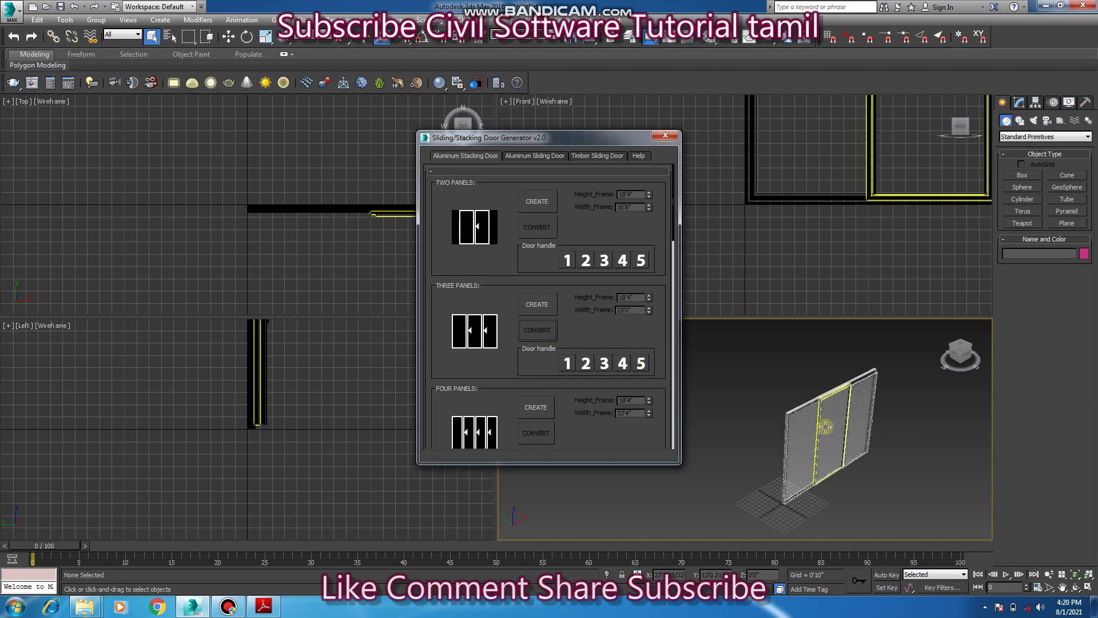
Step: Select all four door parts and move the door down-left
left_click(788, 393)
left_click(819, 433)
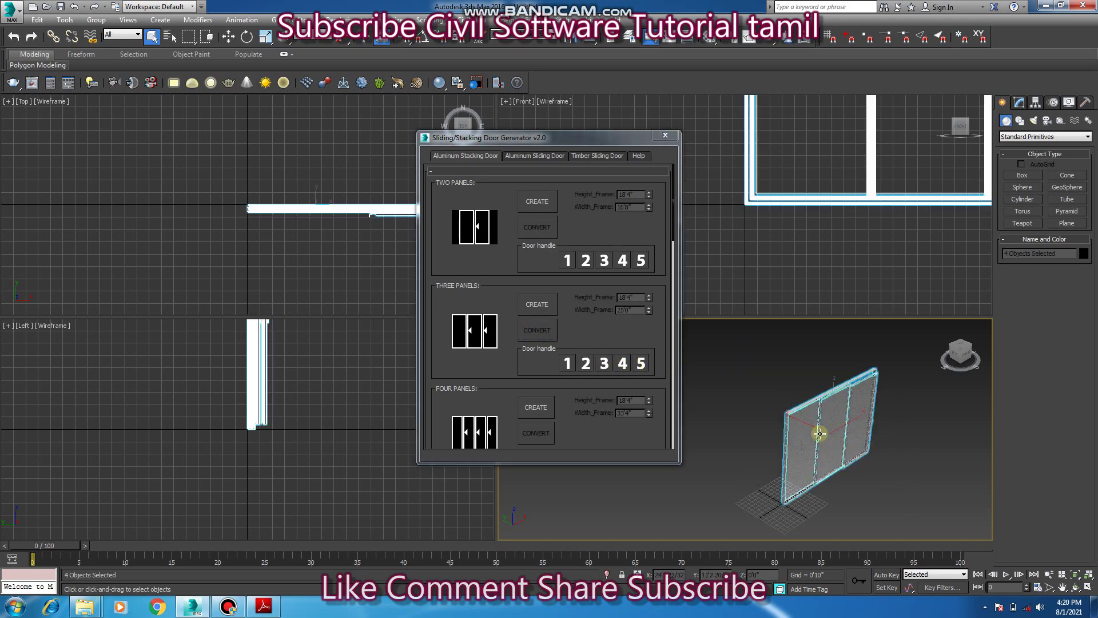
key("w")
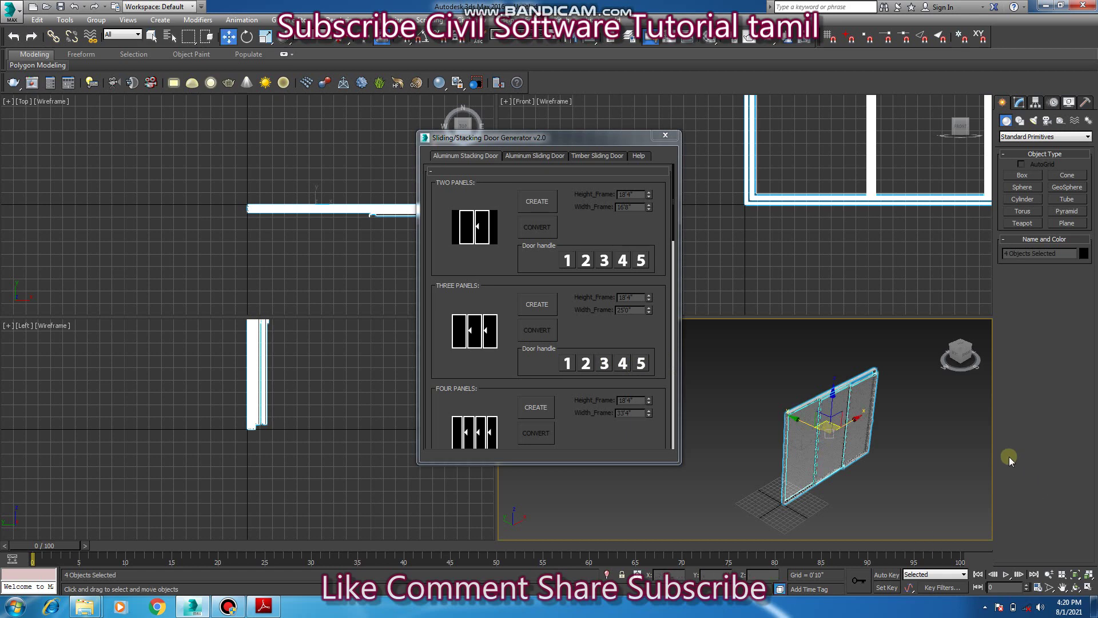
left_click_drag(867, 429, 646, 538)
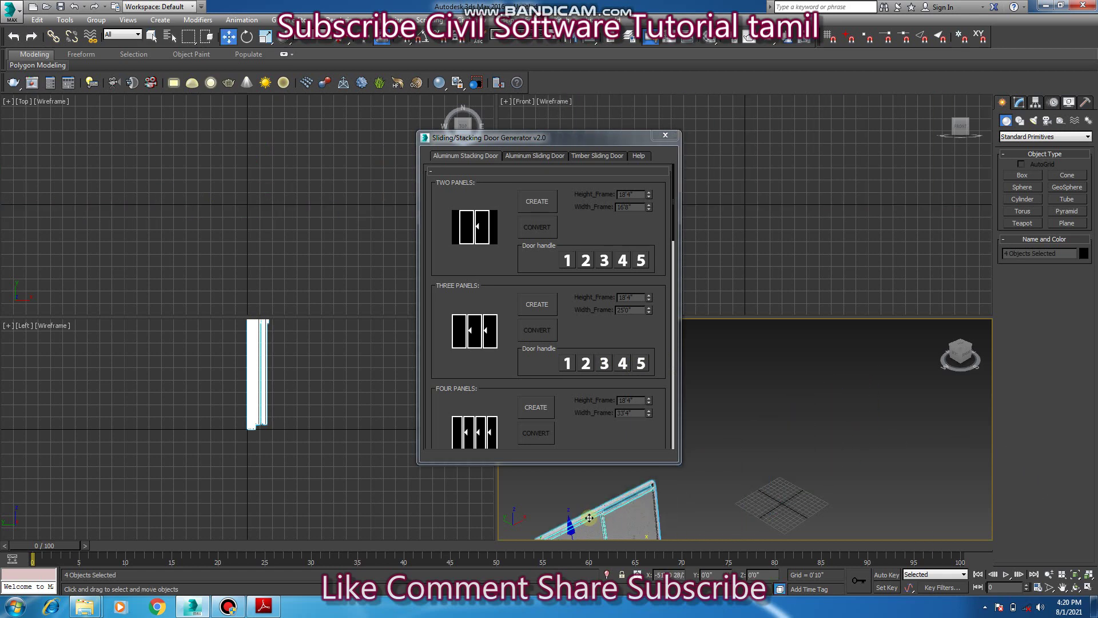
Step: Maximize and zoom the Perspective view, then show the generator's Aluminium Sliding Door options
left_click(1088, 588)
scroll(114, 383, "up", 3)
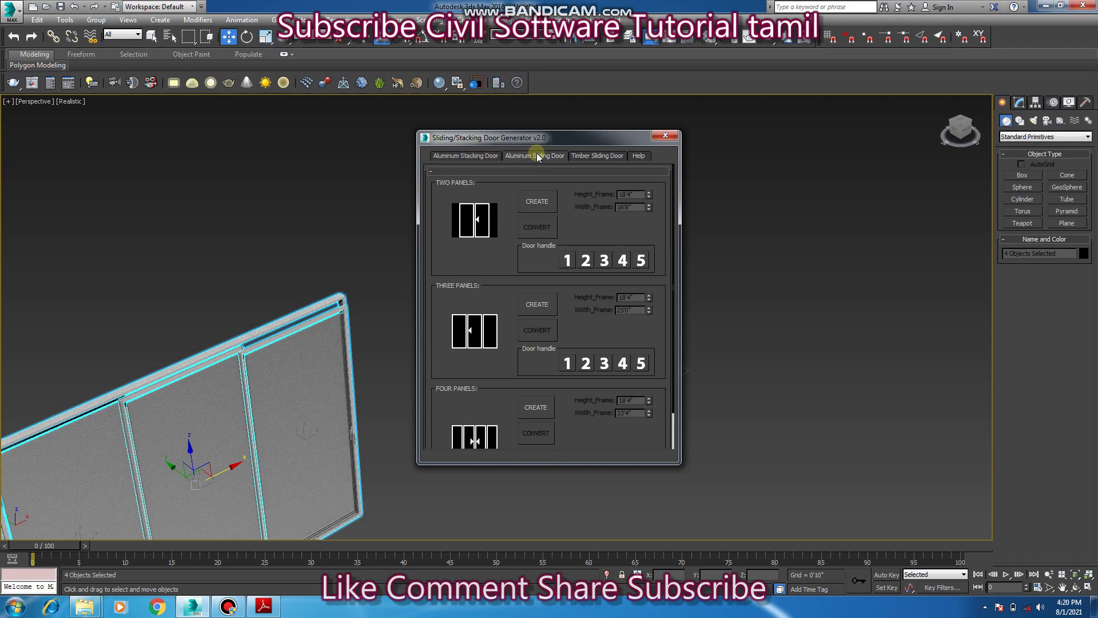
left_click(230, 604)
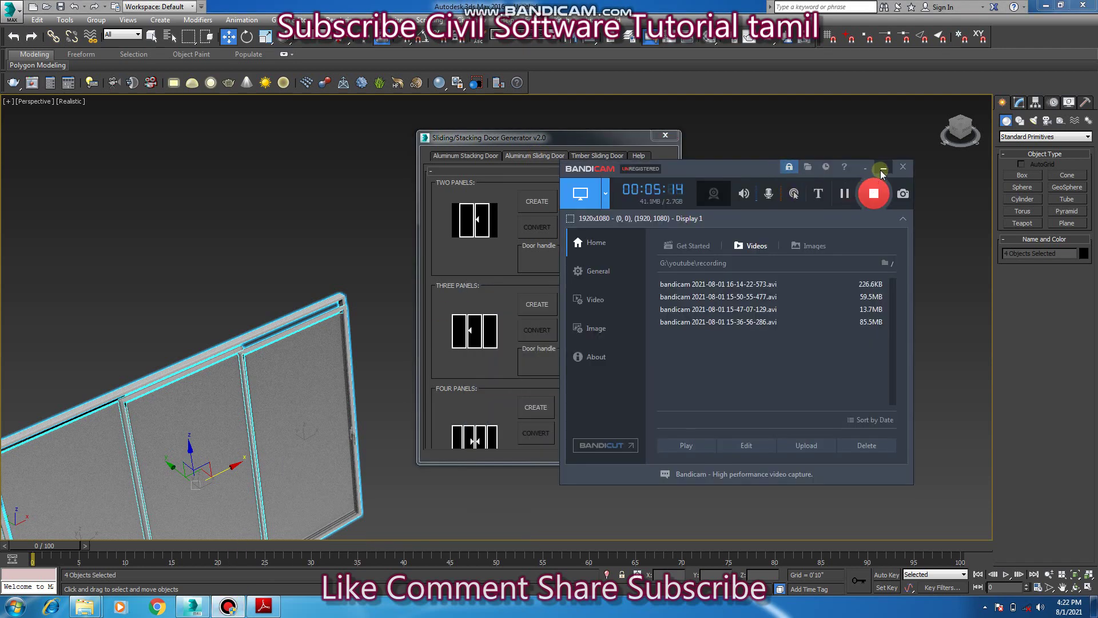
left_click(881, 170)
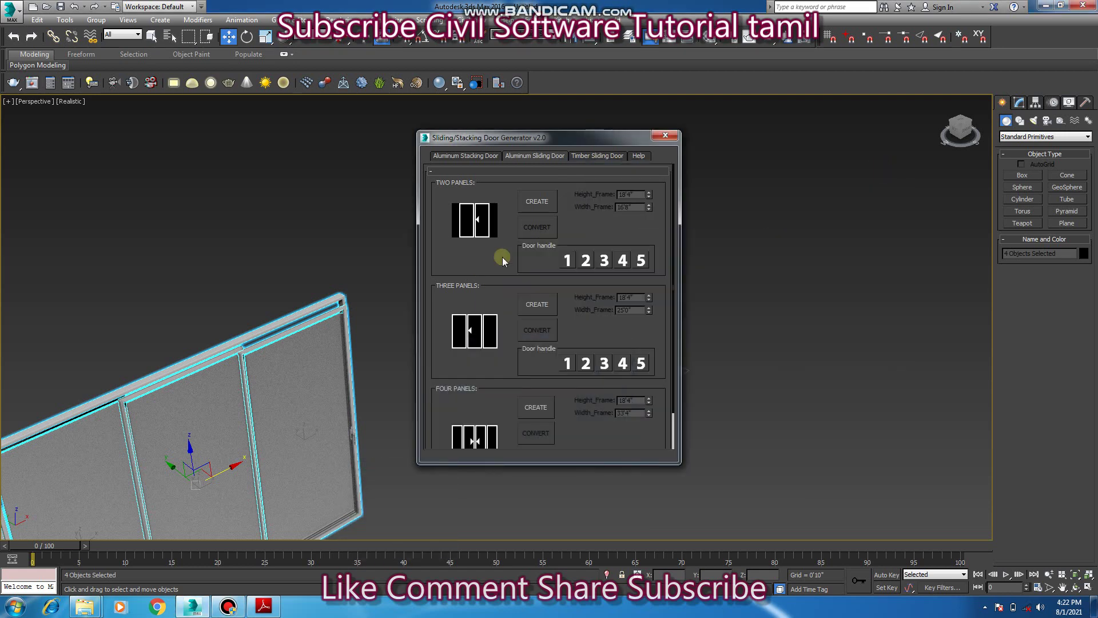
Step: Create a two-panel timber sliding door with handle style 3 and convert it
left_click(587, 160)
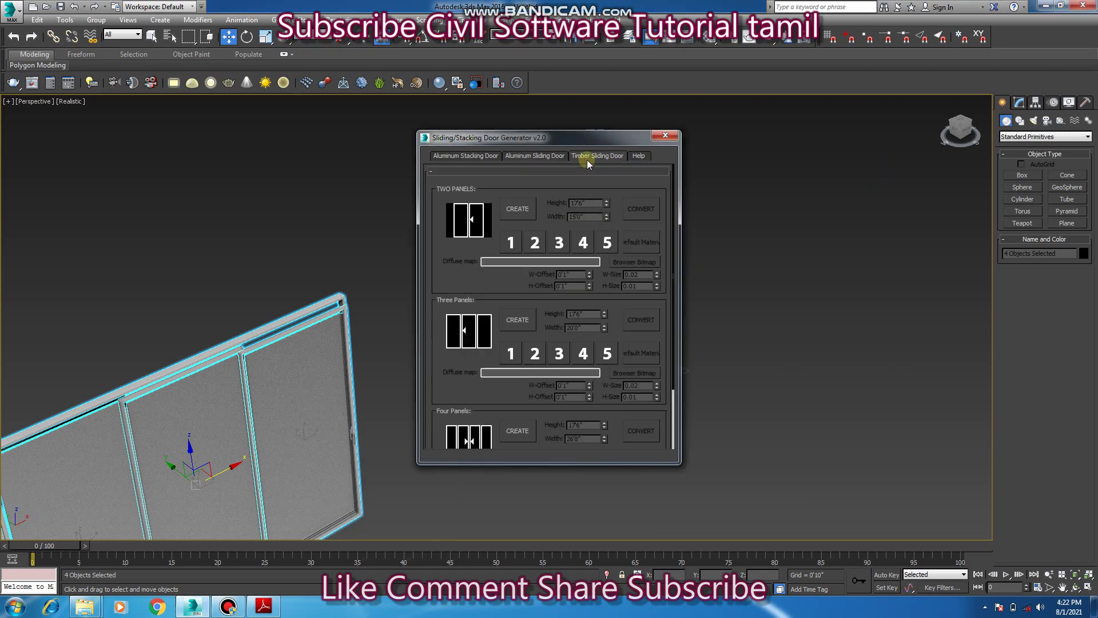
left_click(514, 210)
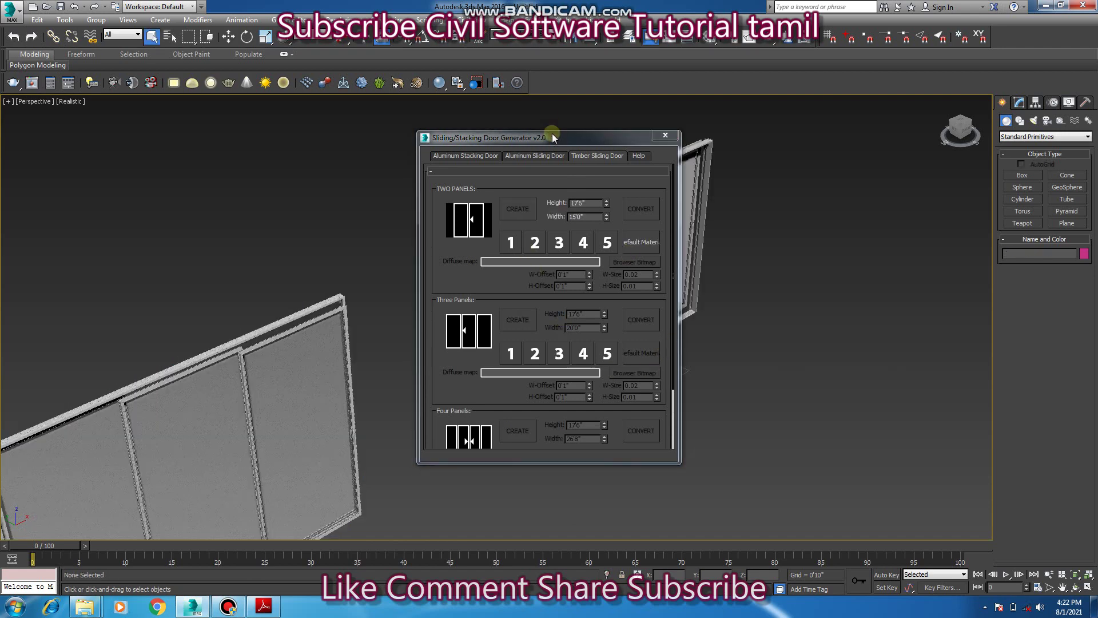
left_click_drag(543, 137, 860, 161)
left_click(877, 266)
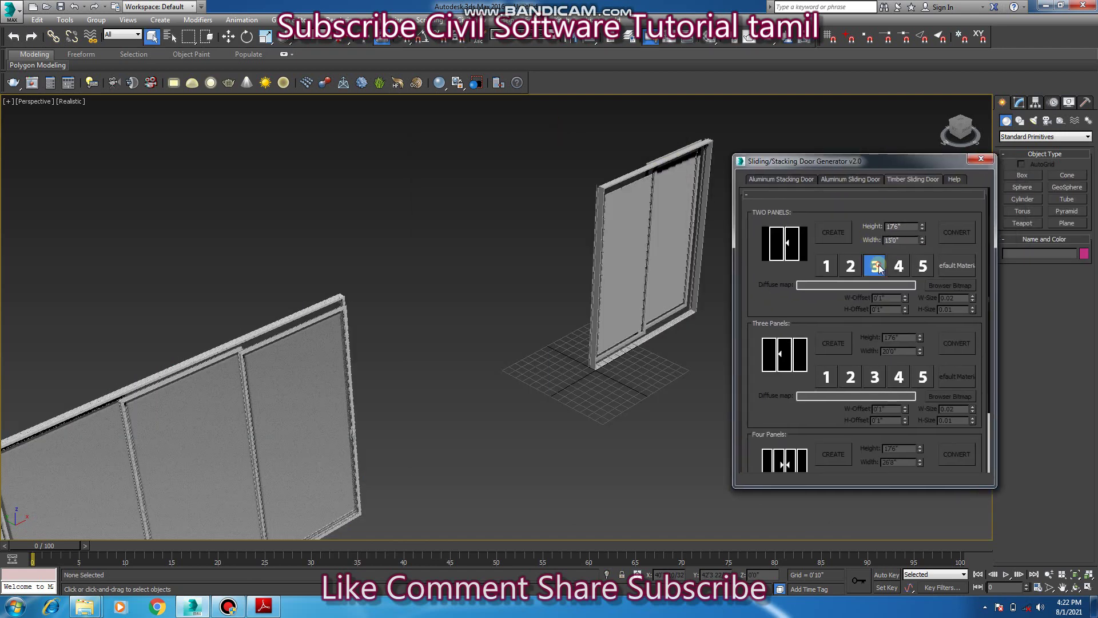
left_click(958, 235)
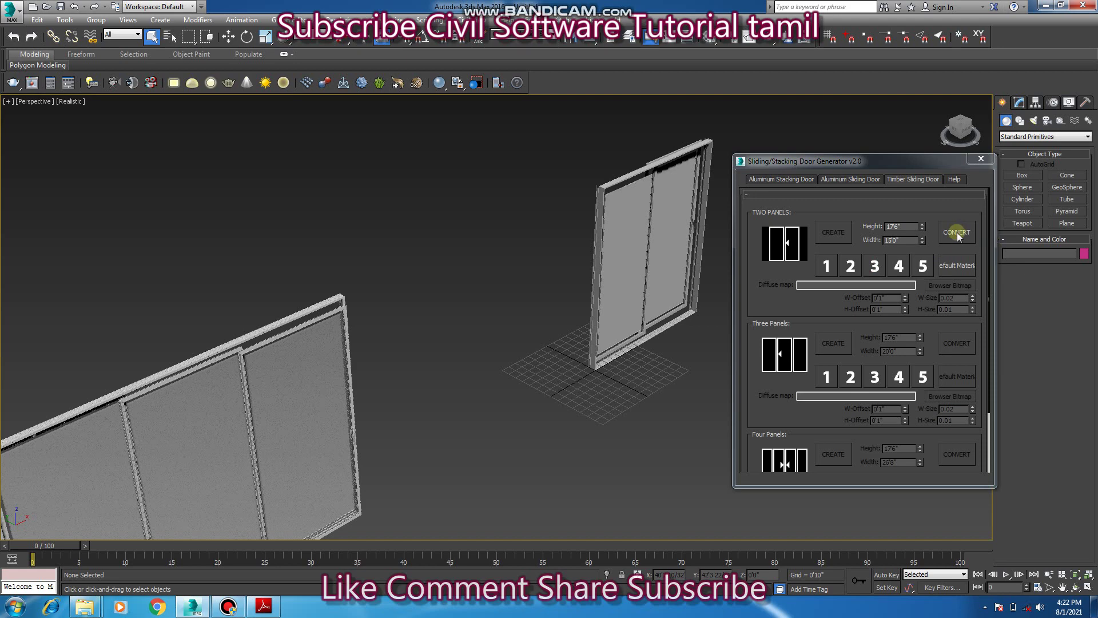
Step: Apply the default wood material, raise the height to 17'11 19/32", and convert
left_click(959, 266)
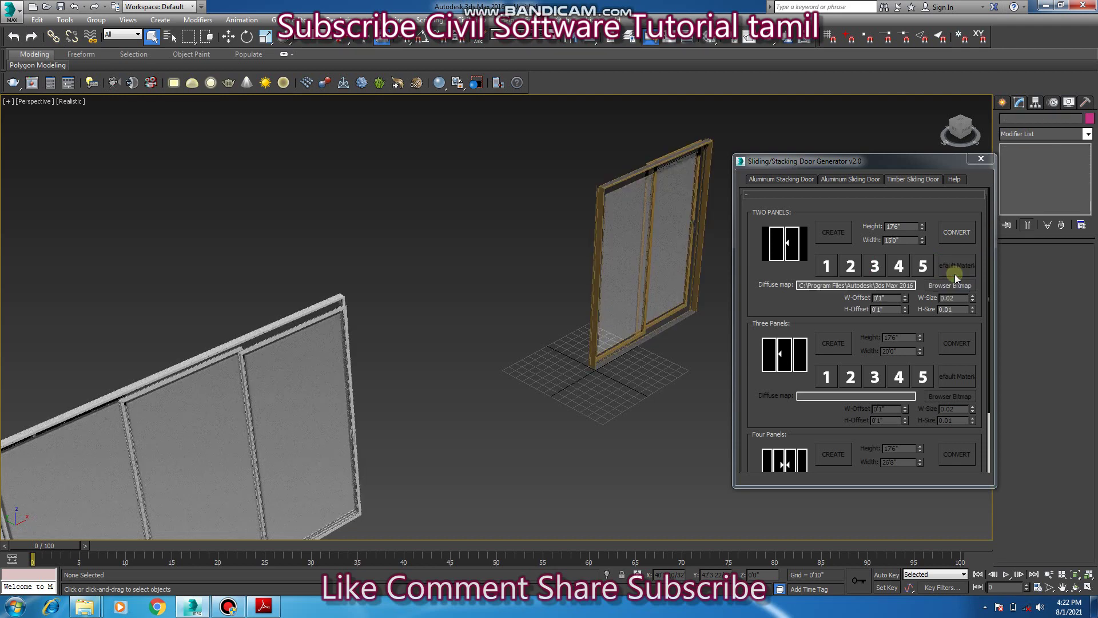
left_click(954, 233)
left_click_drag(922, 224, 931, 181)
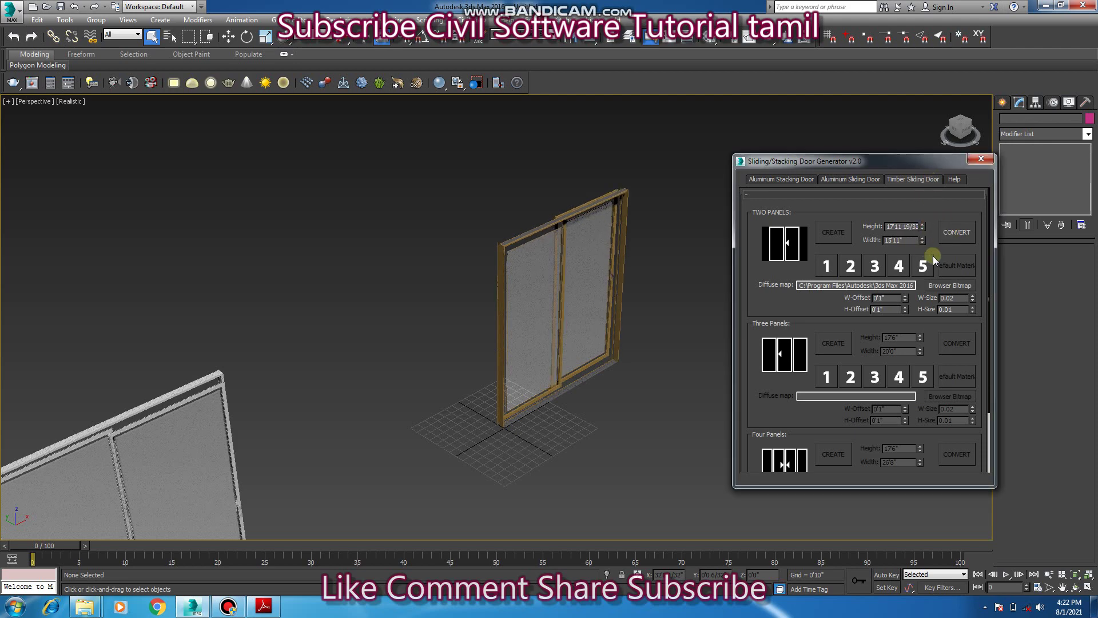
left_click(965, 238)
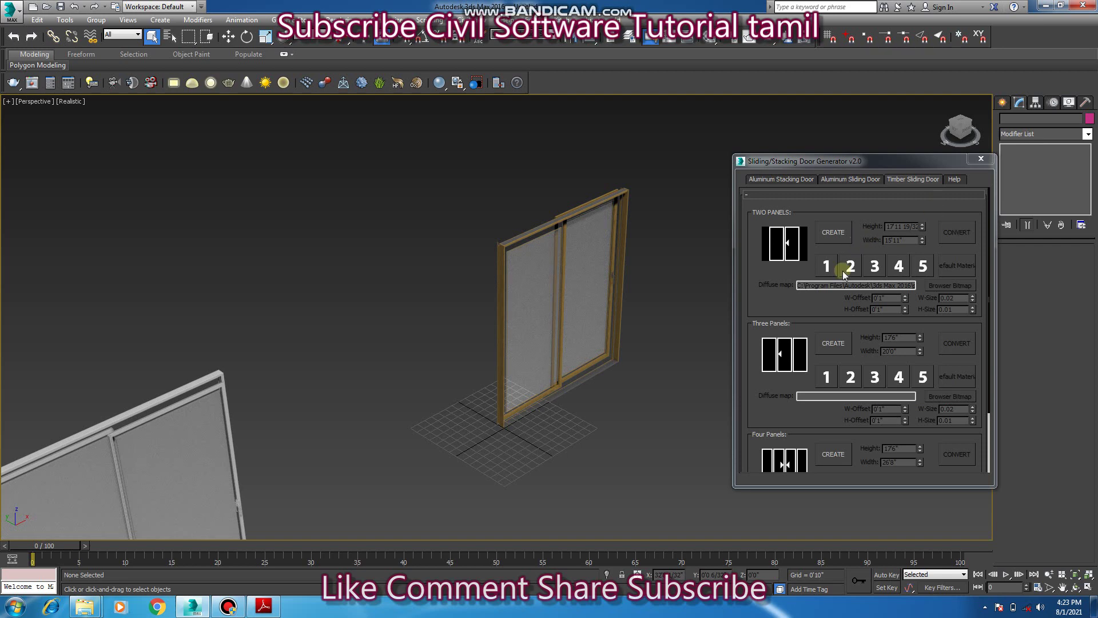
Step: Select the two-panel timber door and move it to the upper left
left_click_drag(673, 446, 441, 164)
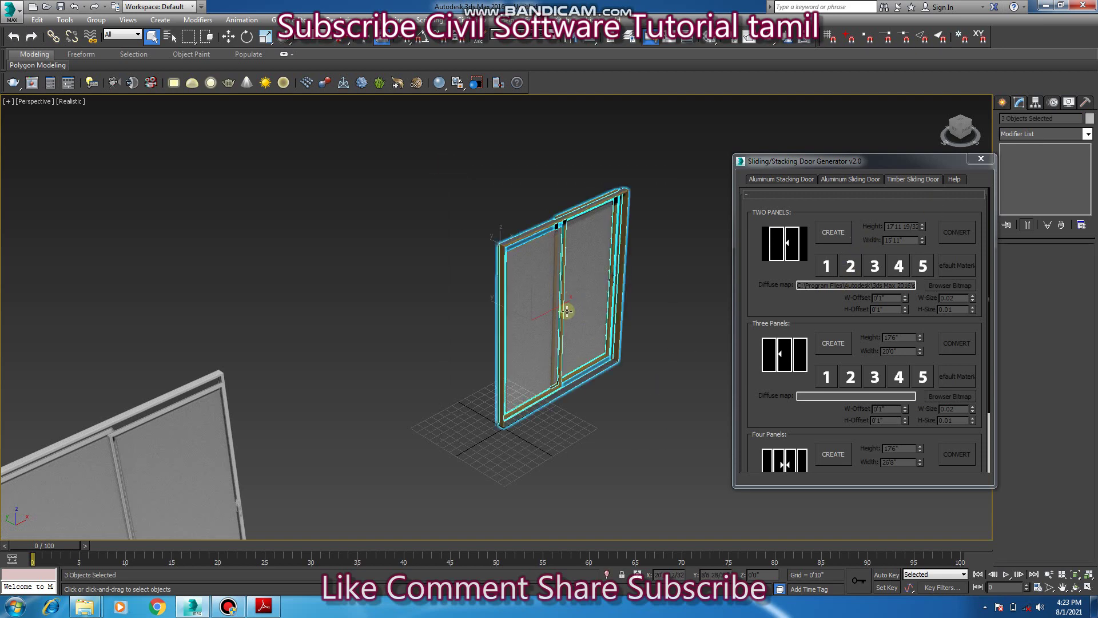
left_click(227, 37)
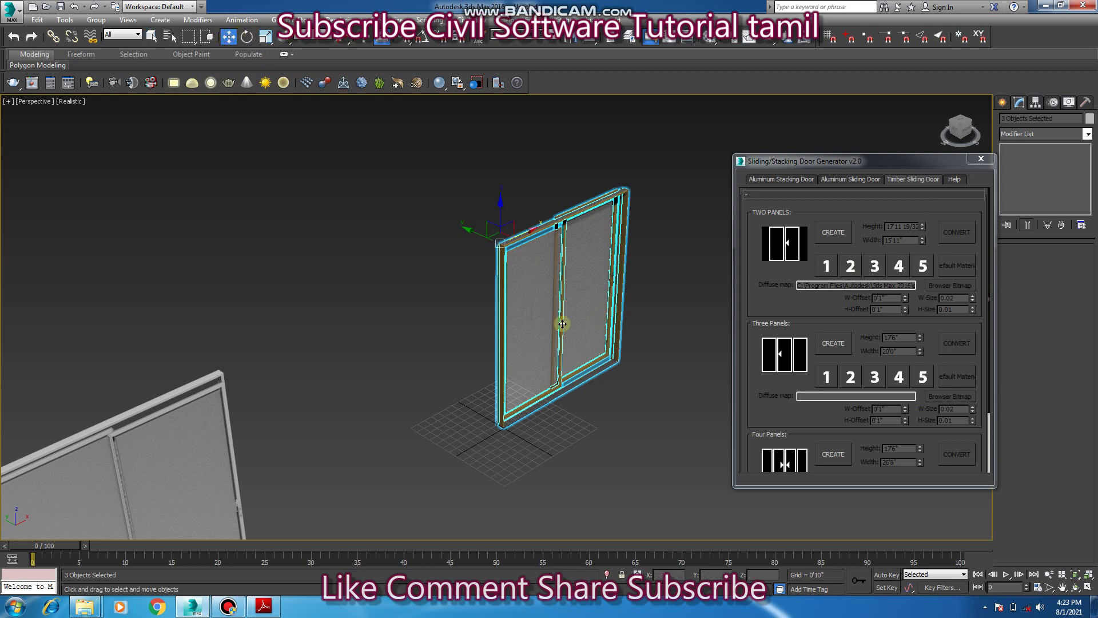
left_click_drag(480, 236, 182, 102)
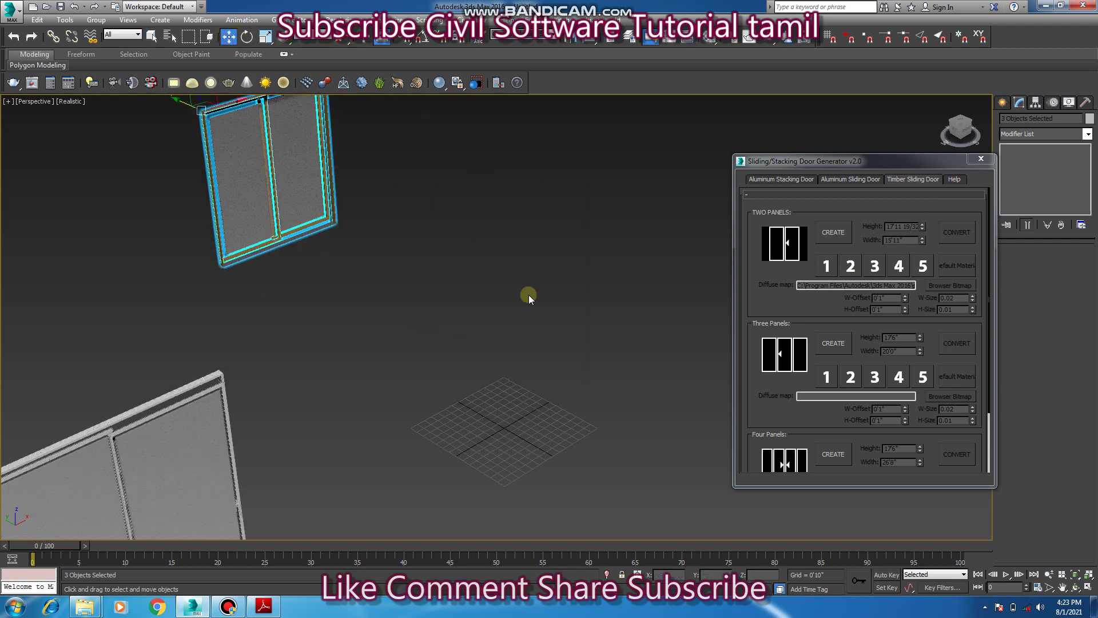
Step: Generate a four-panel timber sliding door with handle 2 and default wood material, then convert it
left_click_drag(988, 362, 990, 440)
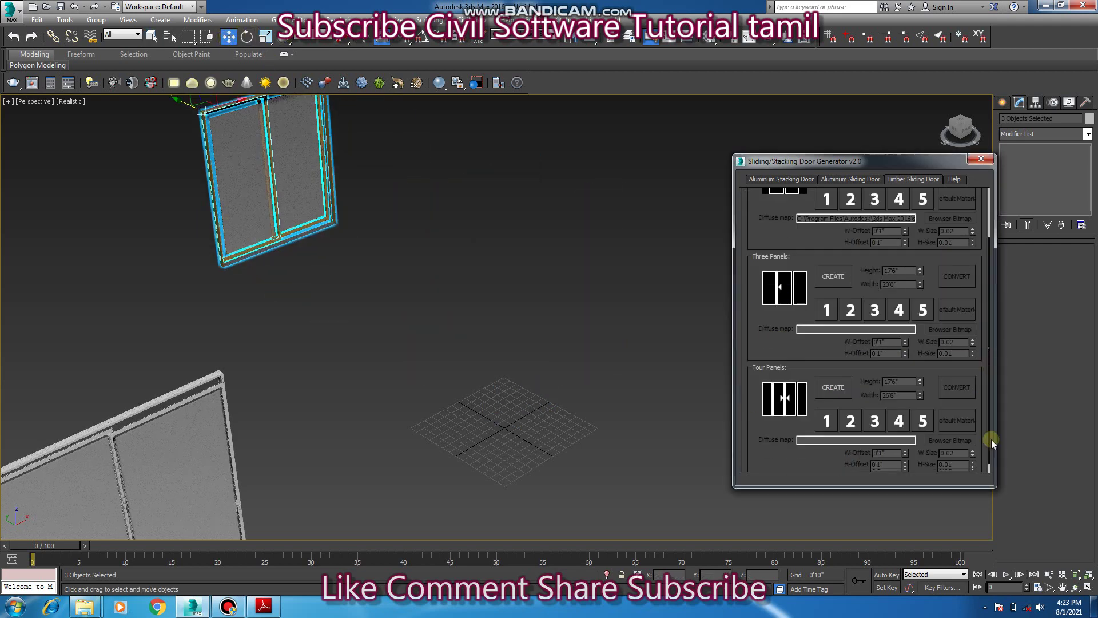
left_click(832, 380)
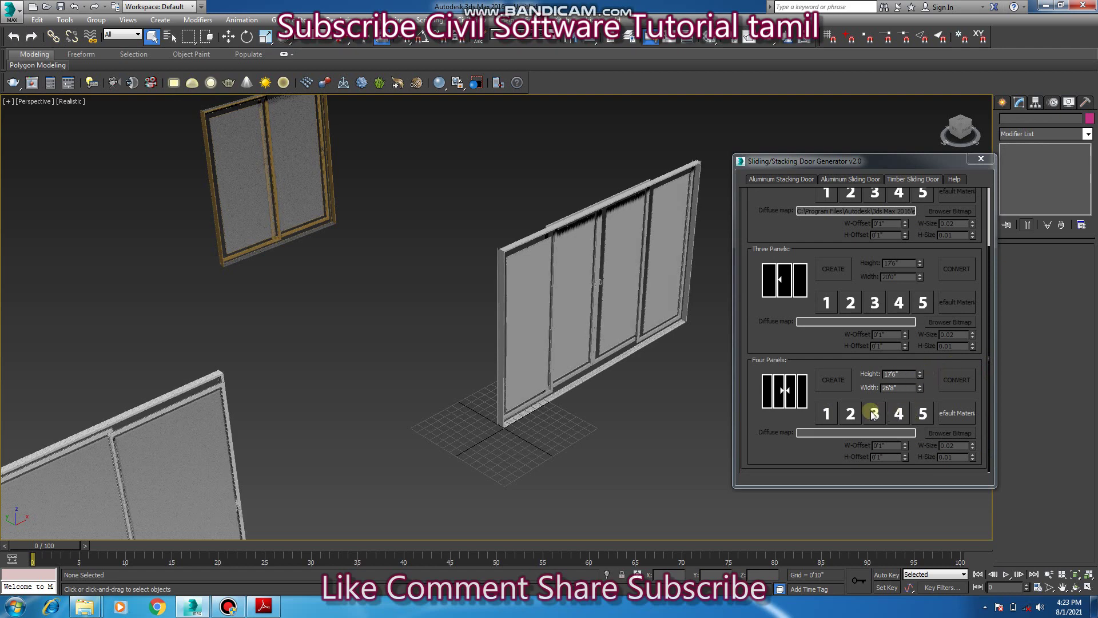
left_click(850, 413)
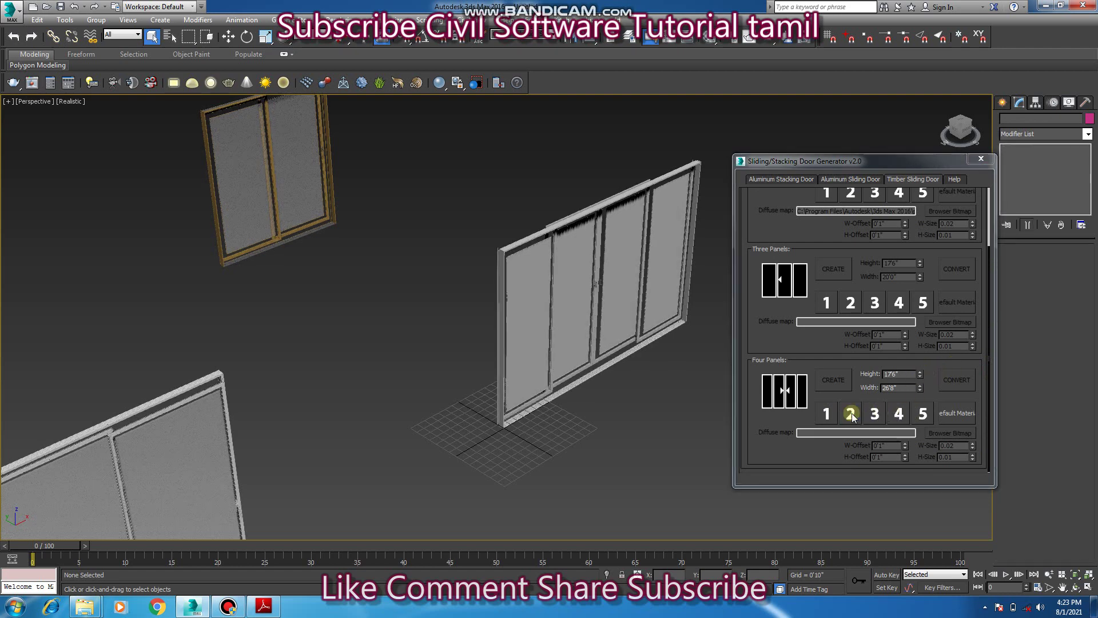
left_click(963, 413)
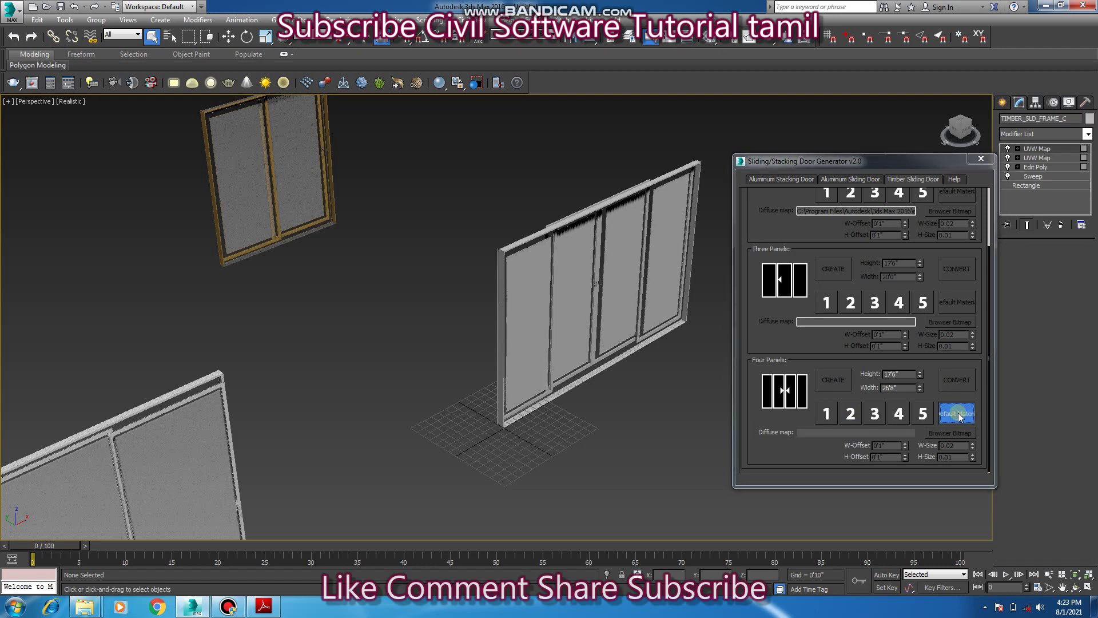
left_click(961, 382)
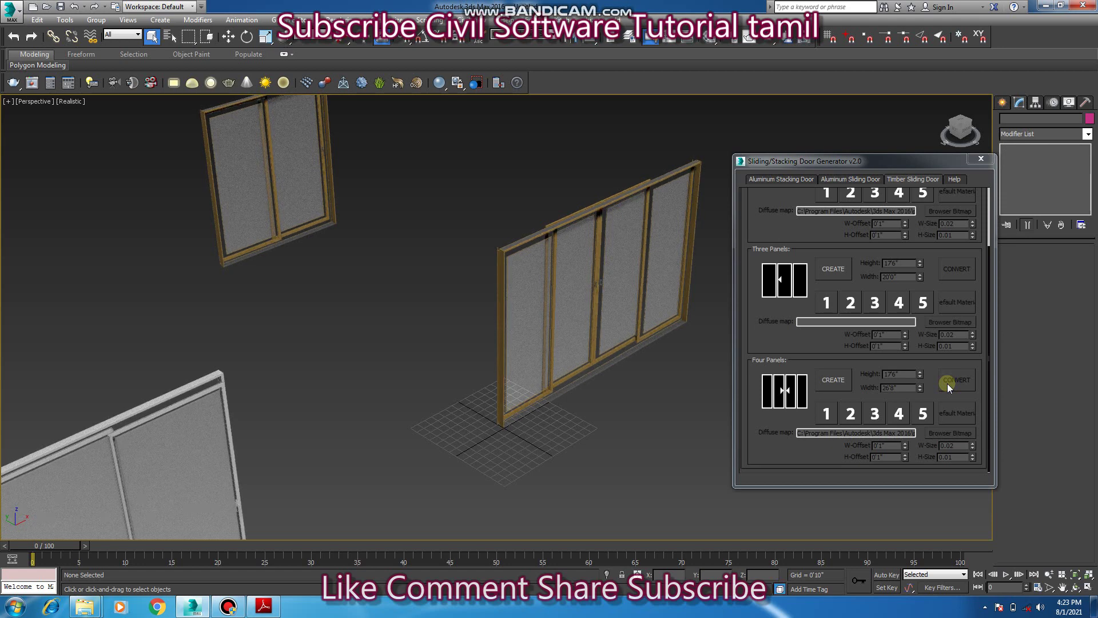
Step: Orbit the view, show the aluminum sliding door options, and select the four-panel timber door for moving
left_click(228, 607)
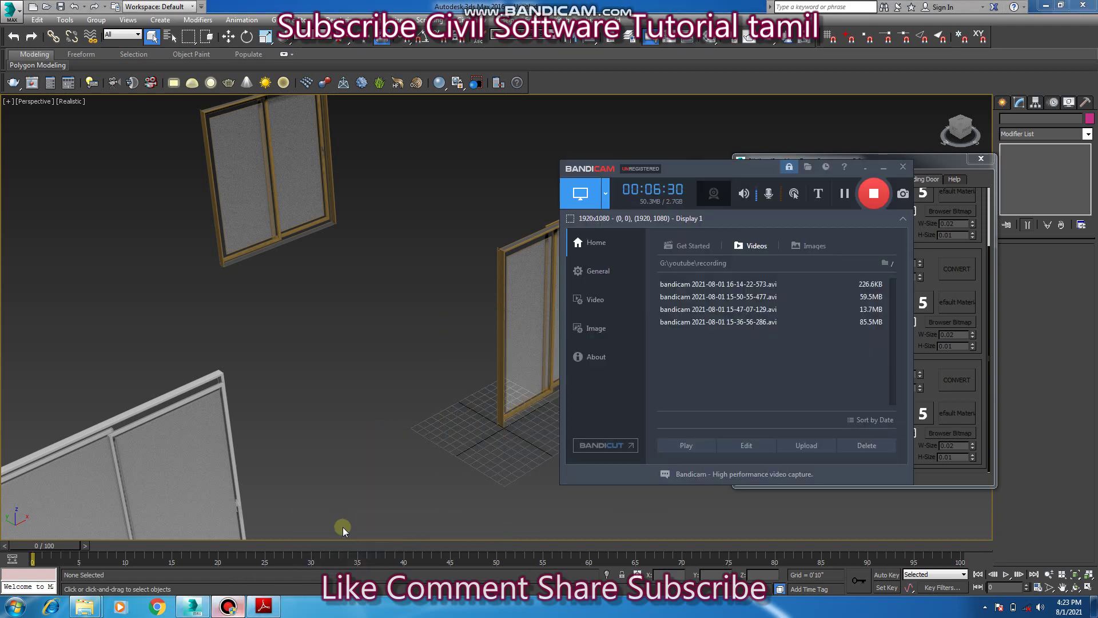
left_click(884, 168)
middle_click_drag(685, 318, 586, 349, "alt")
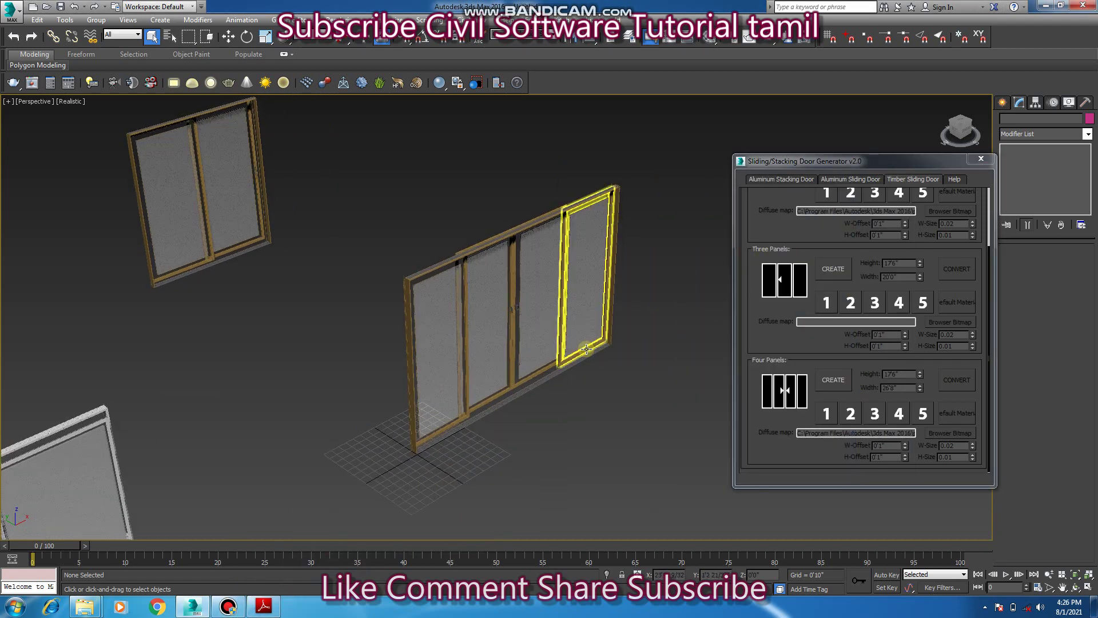
left_click(857, 179)
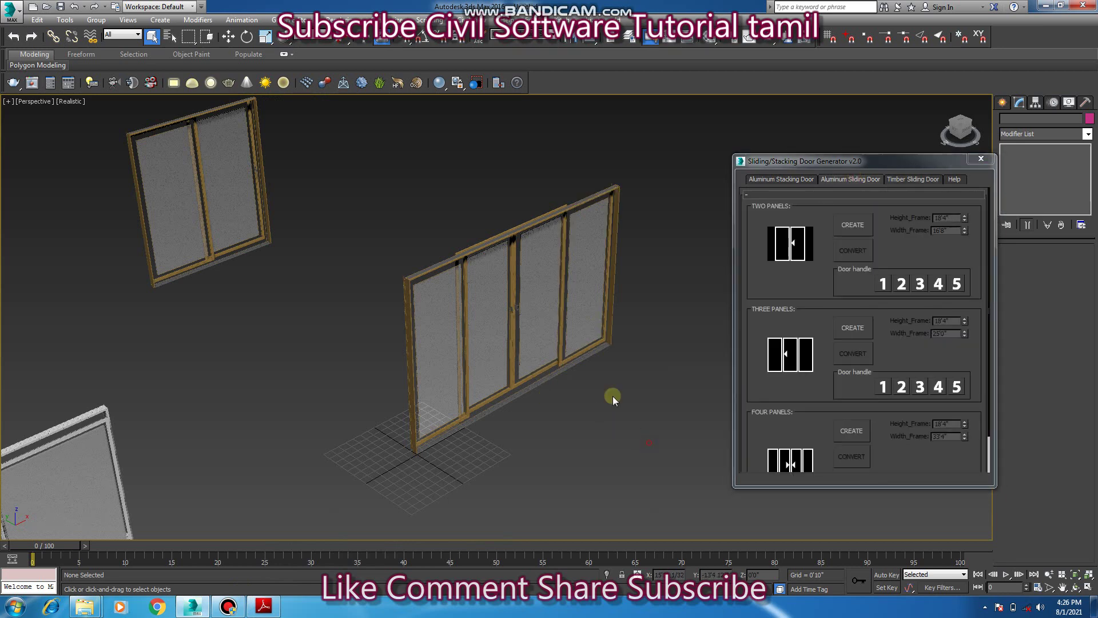
left_click_drag(715, 503, 382, 191)
left_click(228, 36)
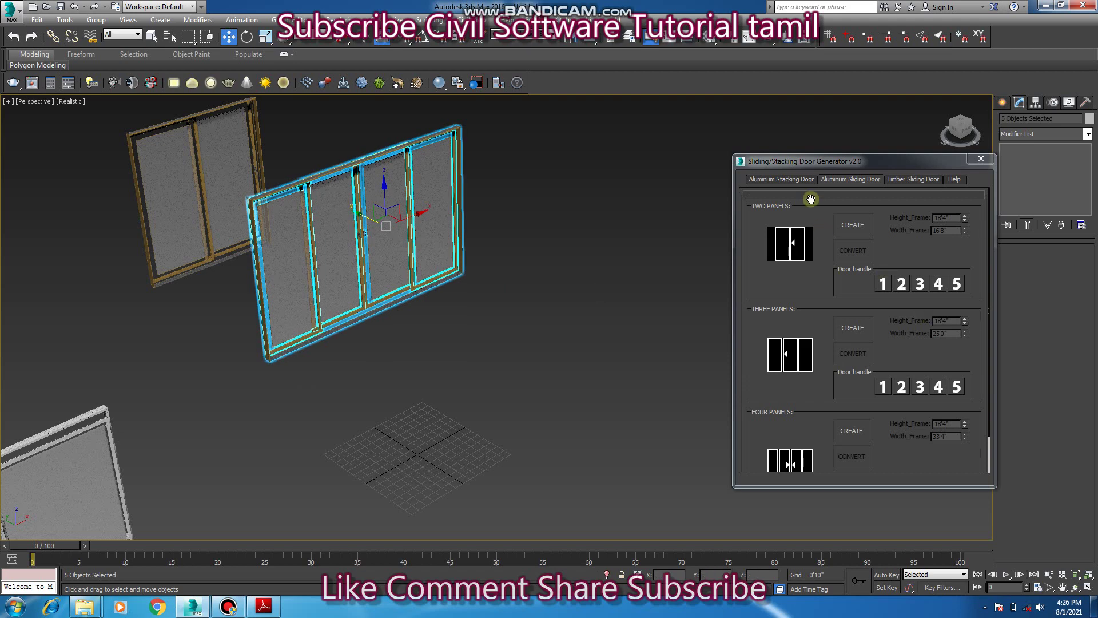
Step: Generate a four-panel aluminum sliding door with handle 1 and a raised frame height, then convert it
left_click(829, 184)
scroll(899, 437, "down", 2)
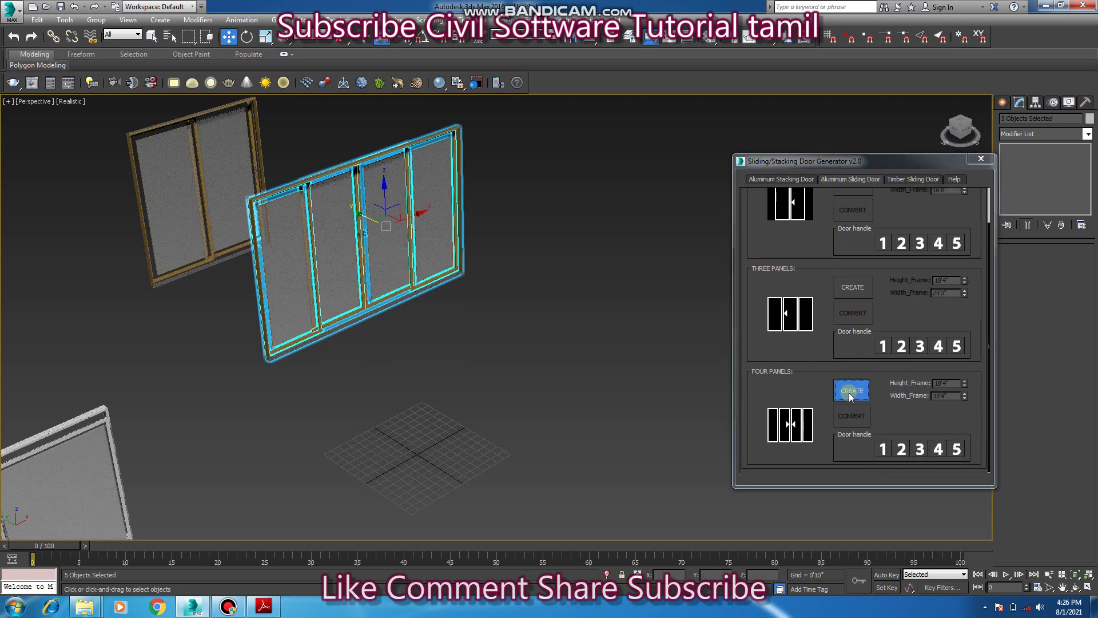
left_click(919, 450)
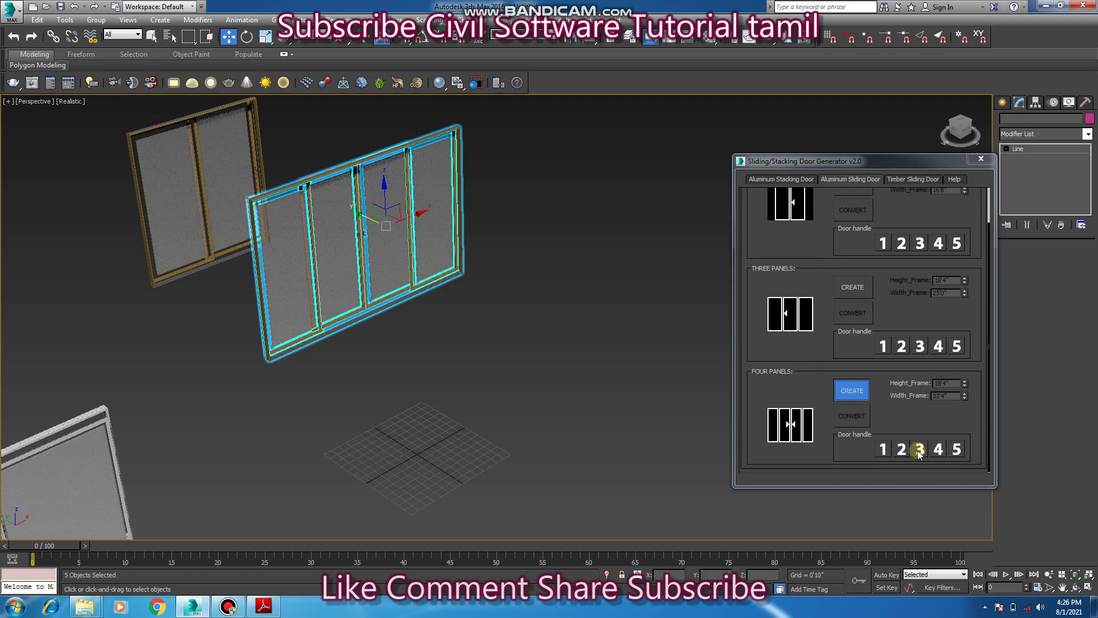
left_click(885, 451)
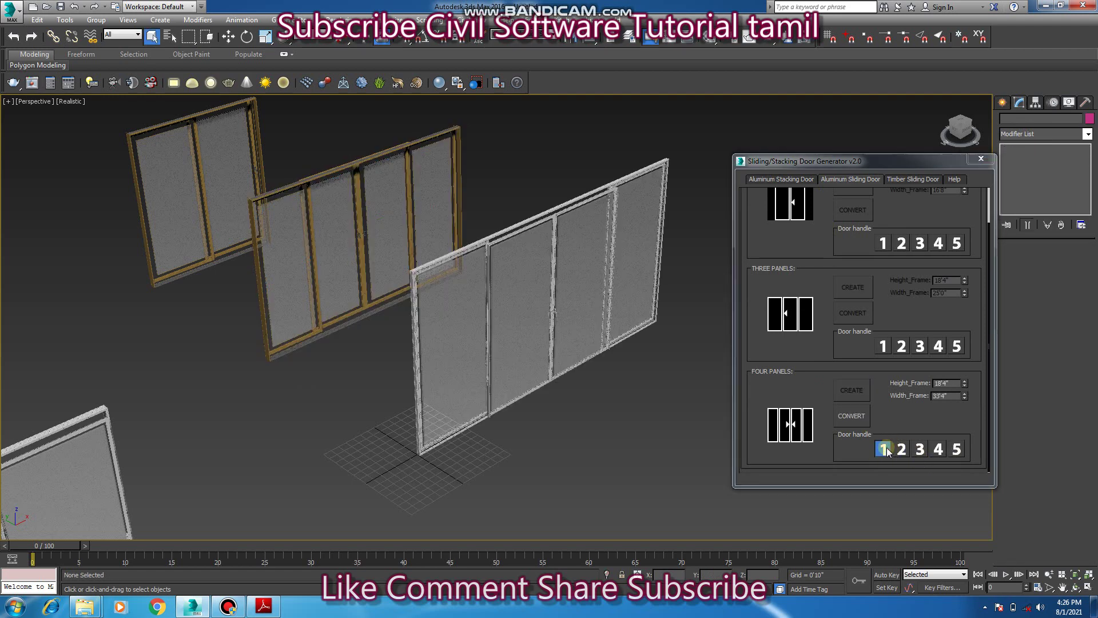
left_click(965, 384)
left_click_drag(968, 387, 966, 361)
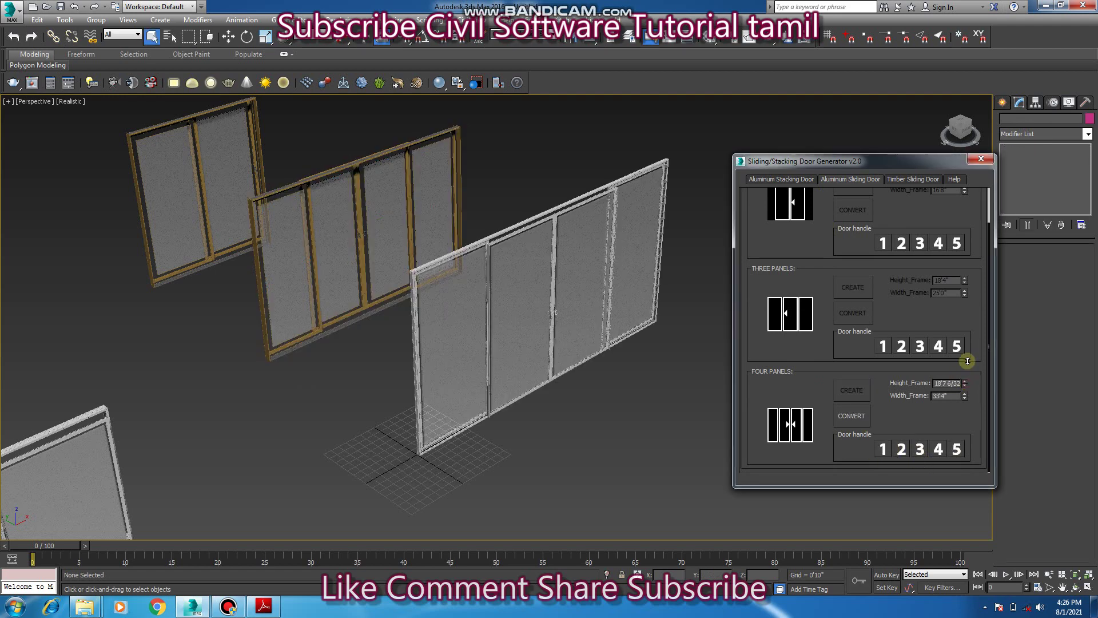
left_click(848, 420)
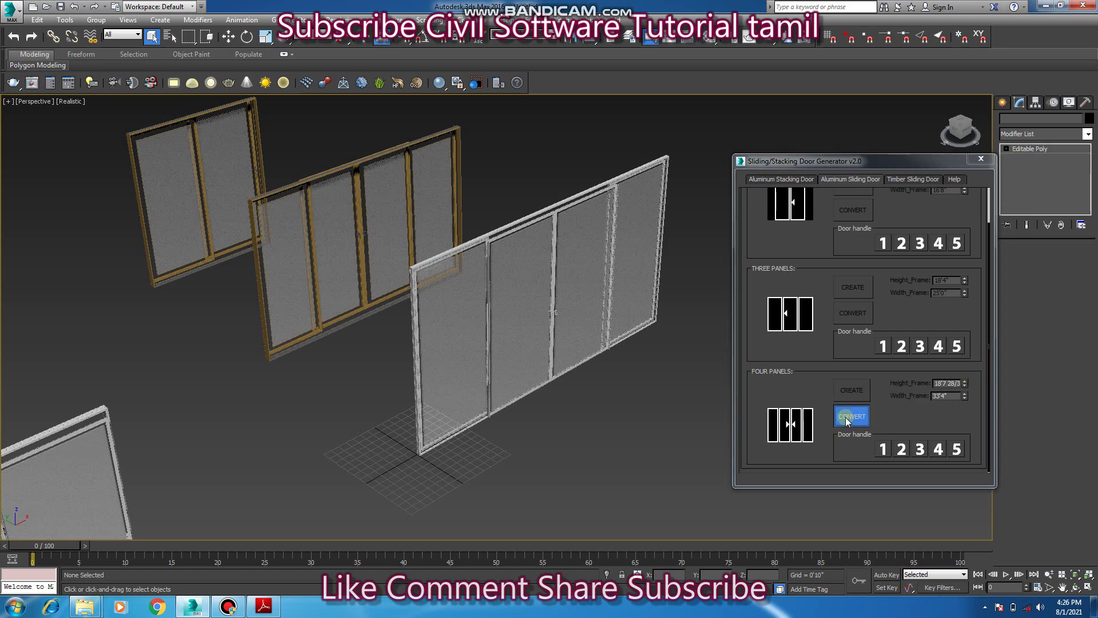
Step: Browse the stacking, aluminum and timber door options, then close the door generator
left_click(774, 181)
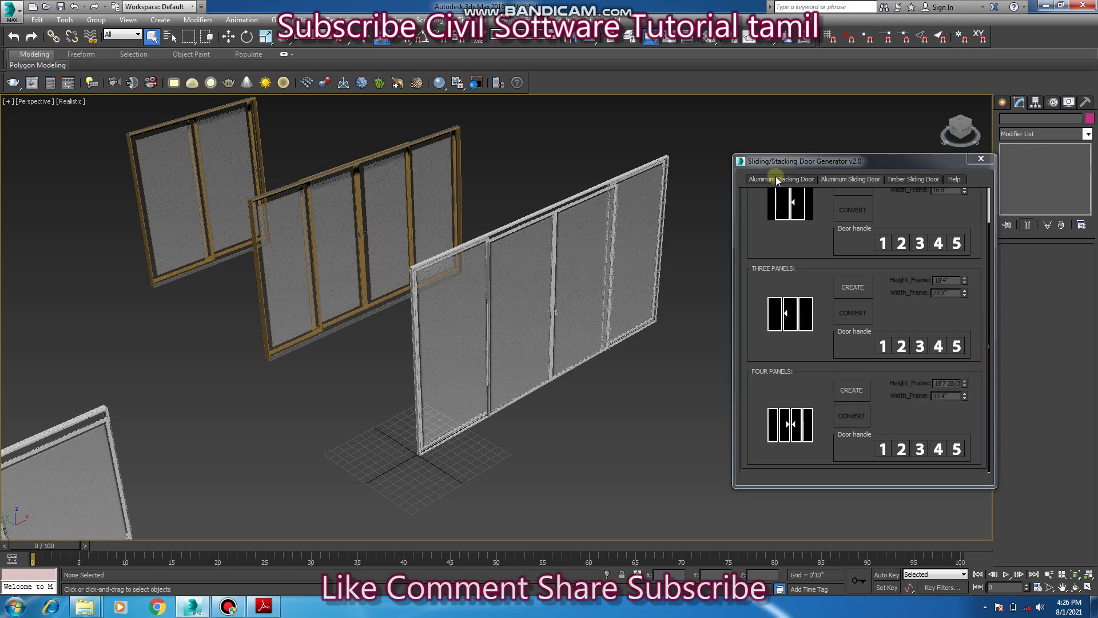
left_click(845, 180)
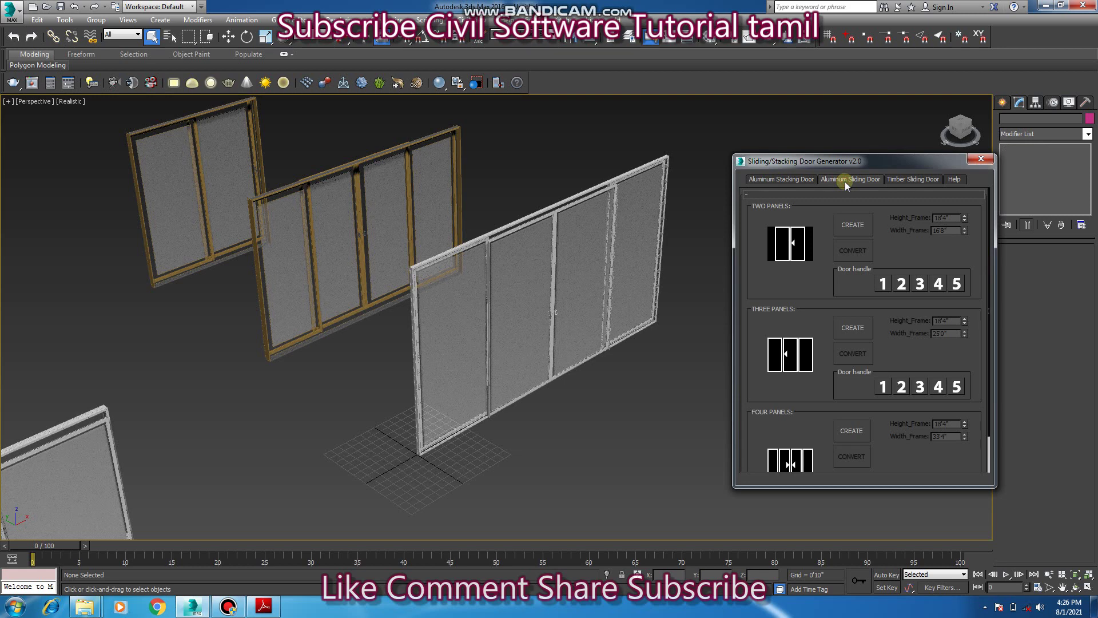
left_click(913, 183)
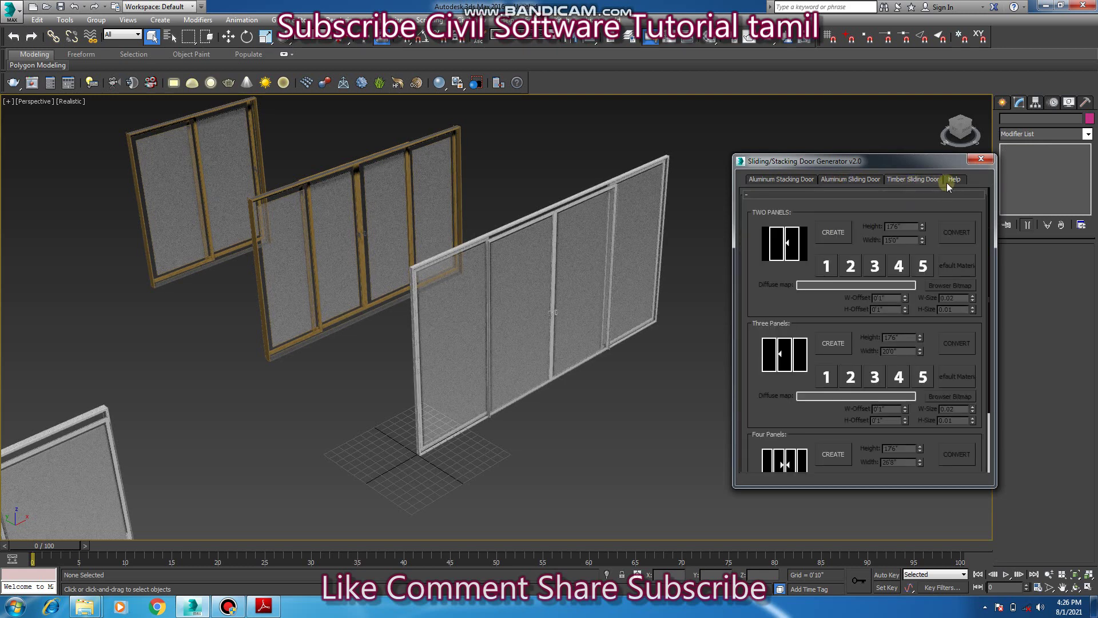
left_click_drag(803, 312, 803, 237)
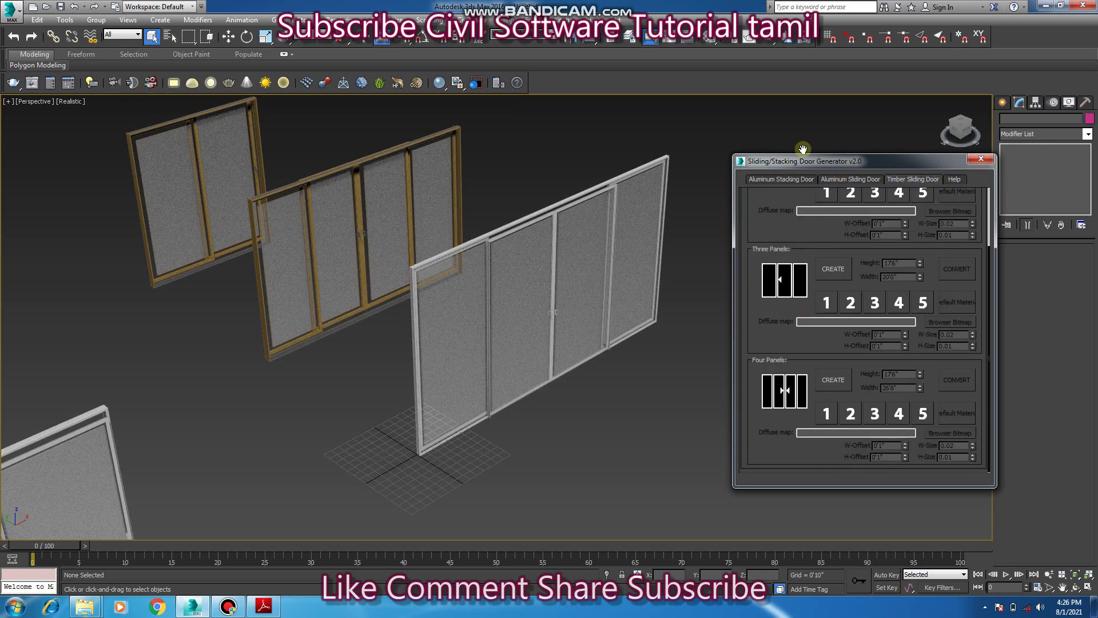
left_click(980, 161)
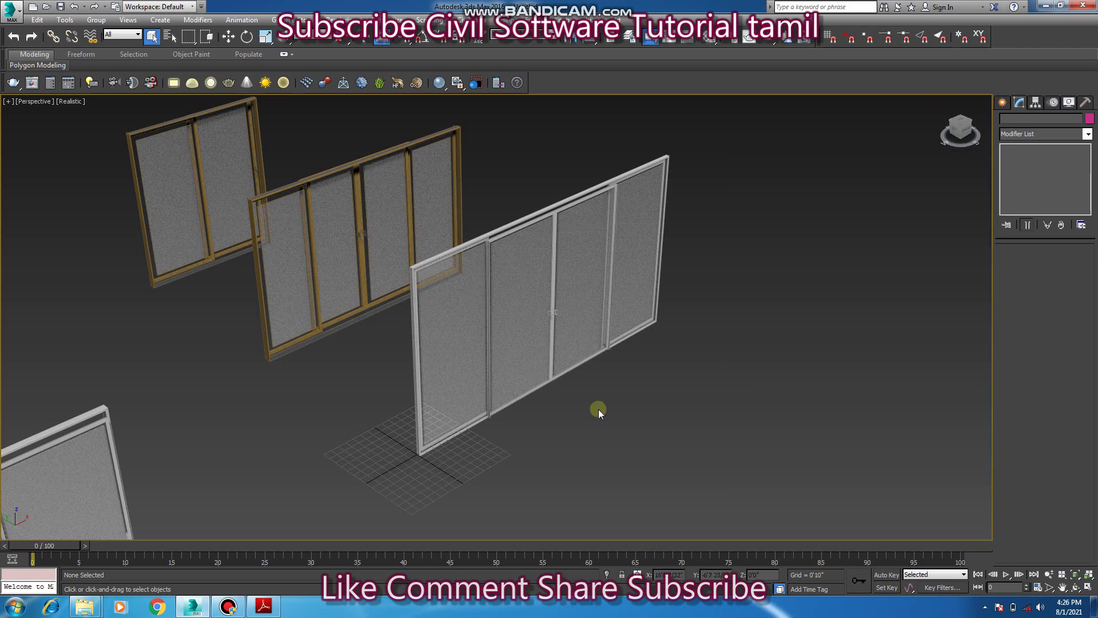
Step: Pan across the finished doors and return to the folder holding the Sliding_Stacking Door Generator_macro file
middle_click_drag(489, 440, 531, 389)
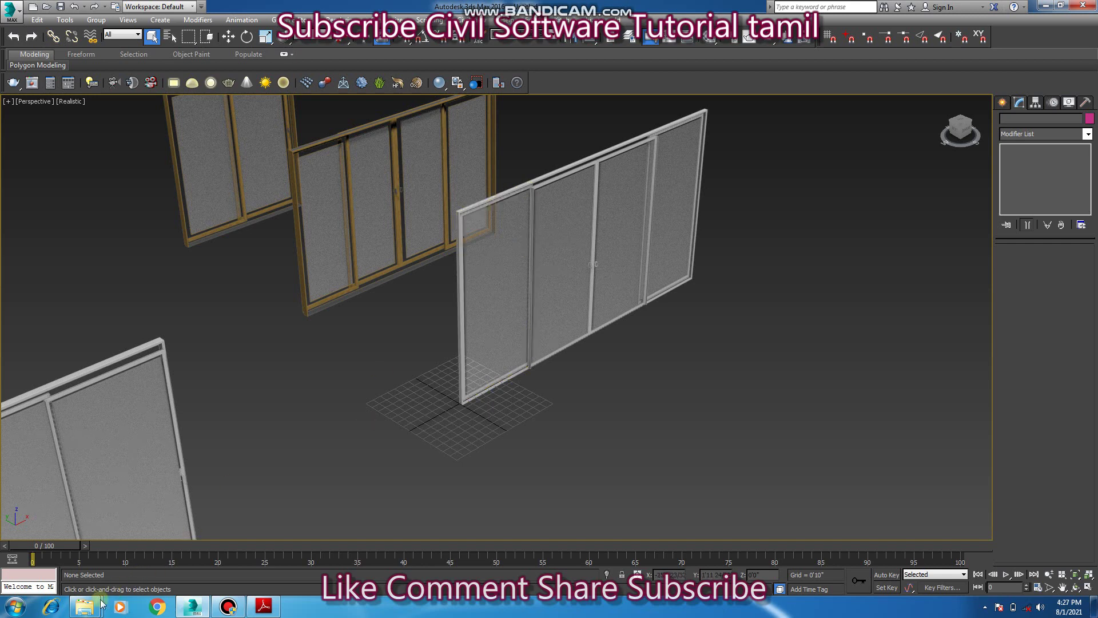
key("alt+Tab")
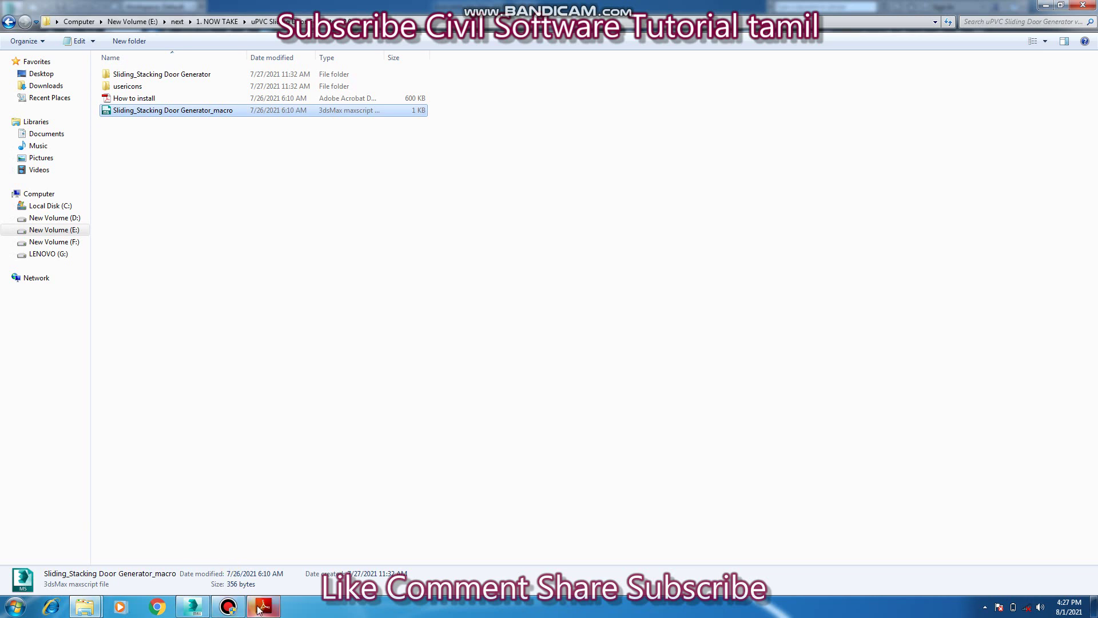
left_click(229, 595)
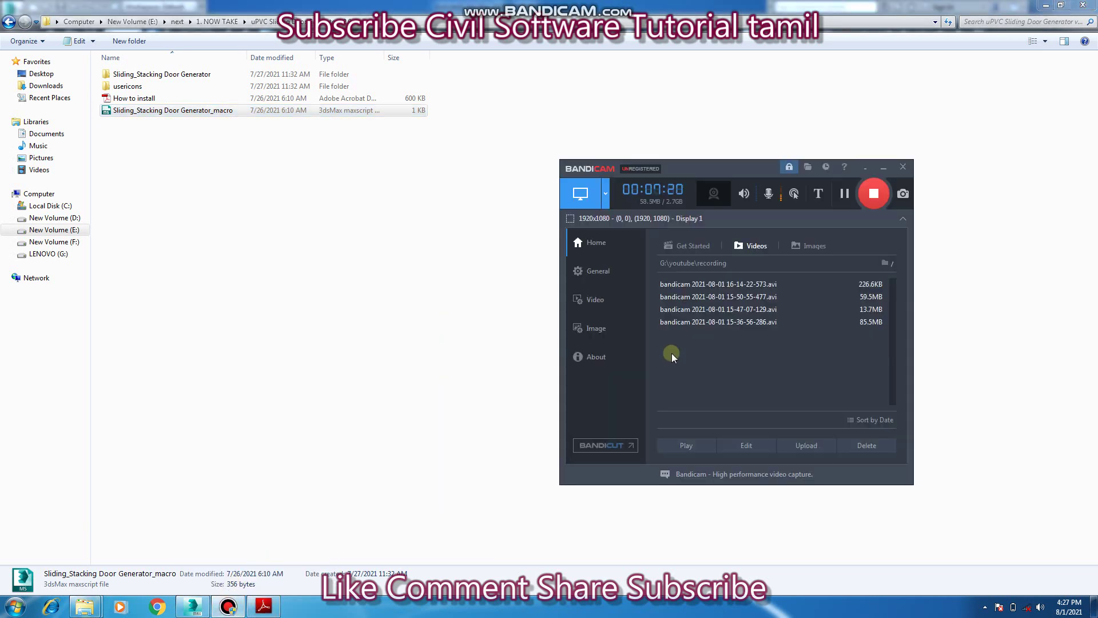